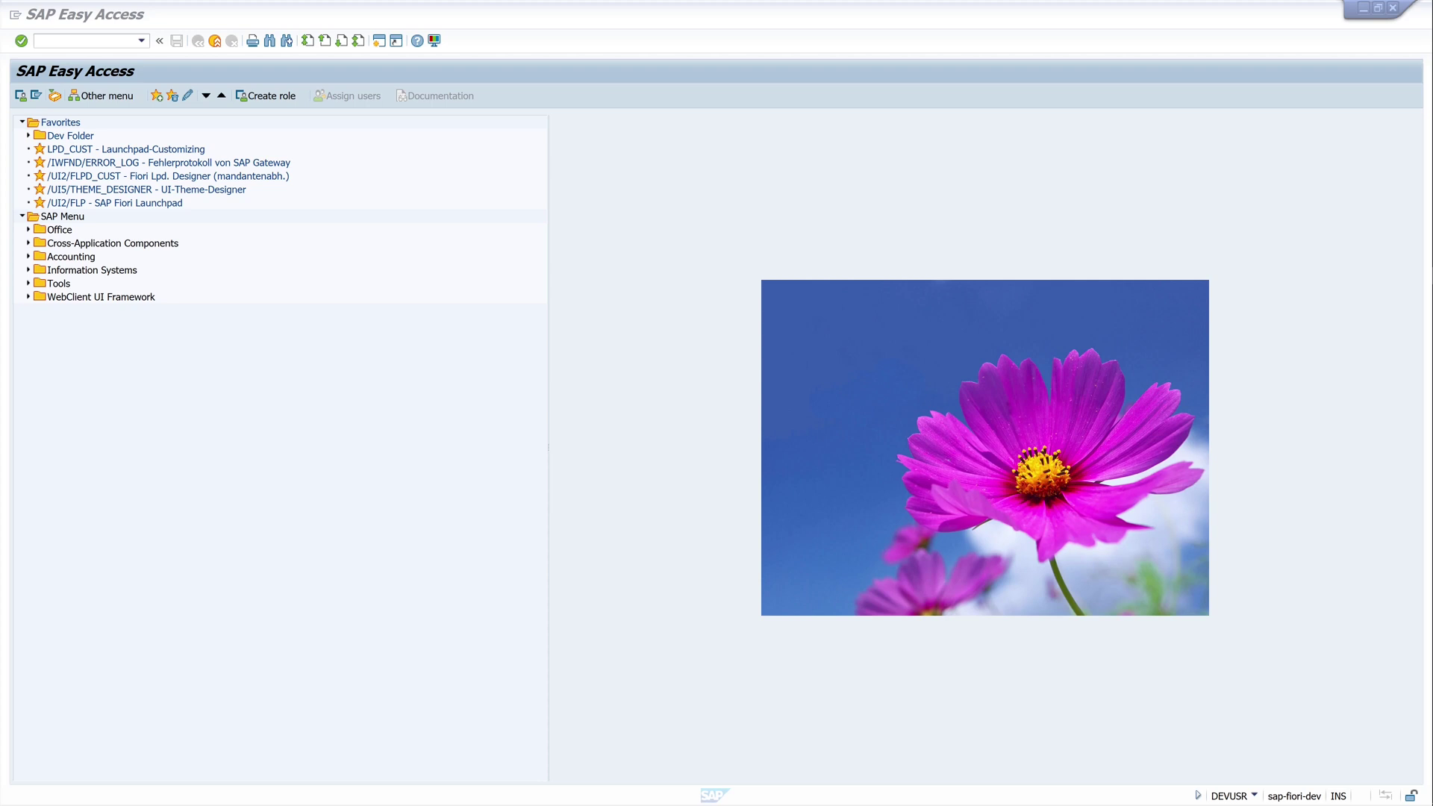
Step: Start creating the single role Z_GENERAL_ROLE in role maintenance via /opfcg
click(463, 357)
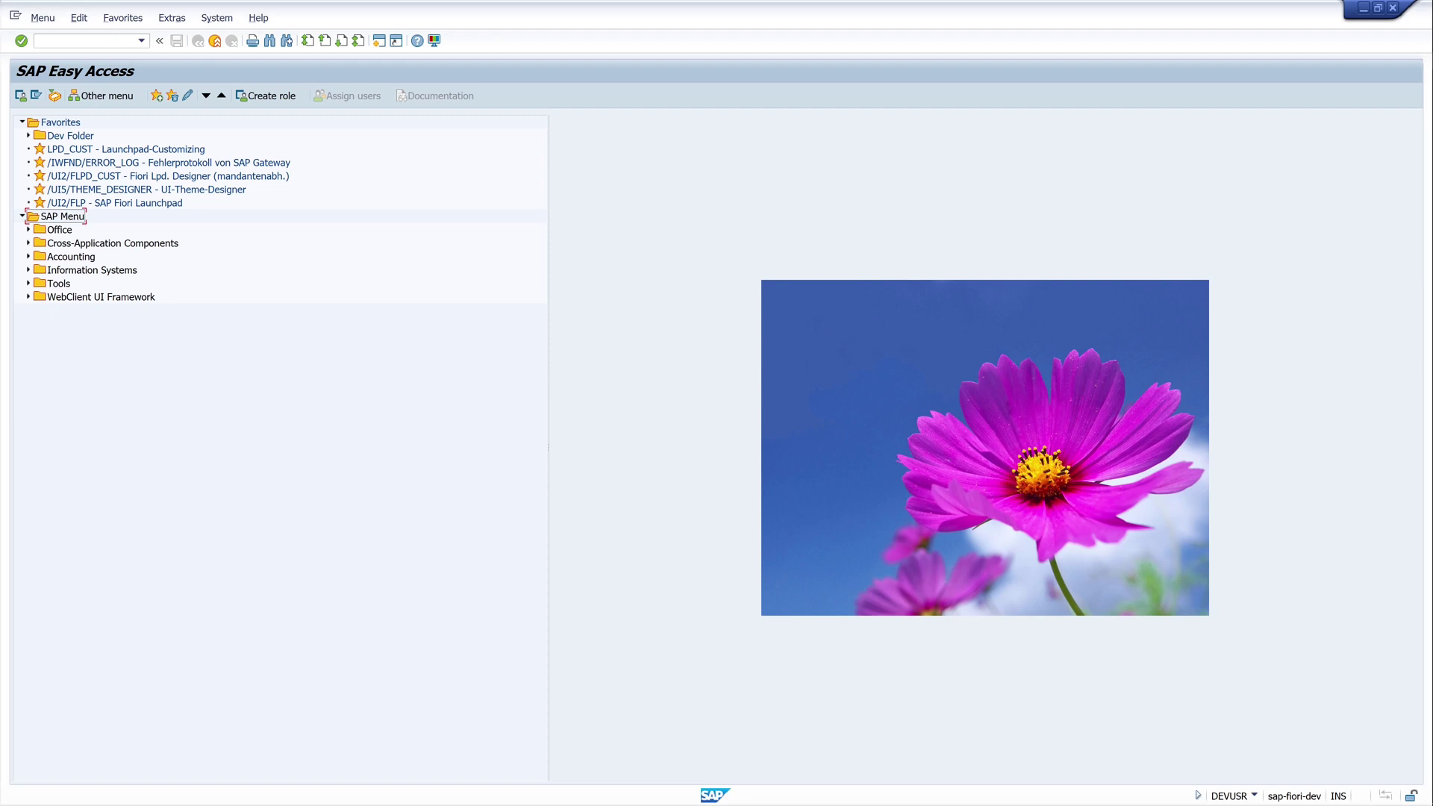
click(88, 40)
text(/opfcg)
key(Return)
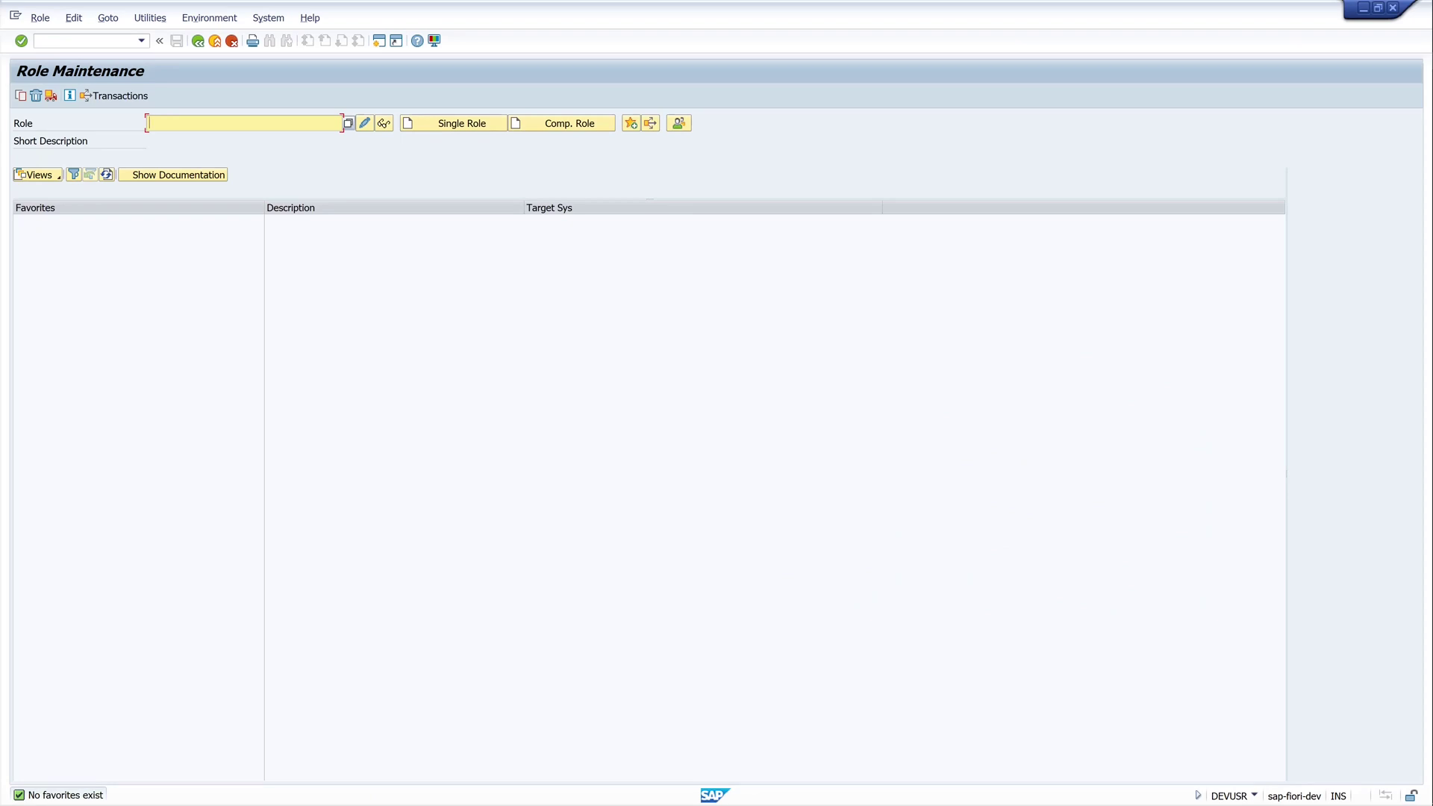
text(Z_GENERAL_ROLE)
click(457, 125)
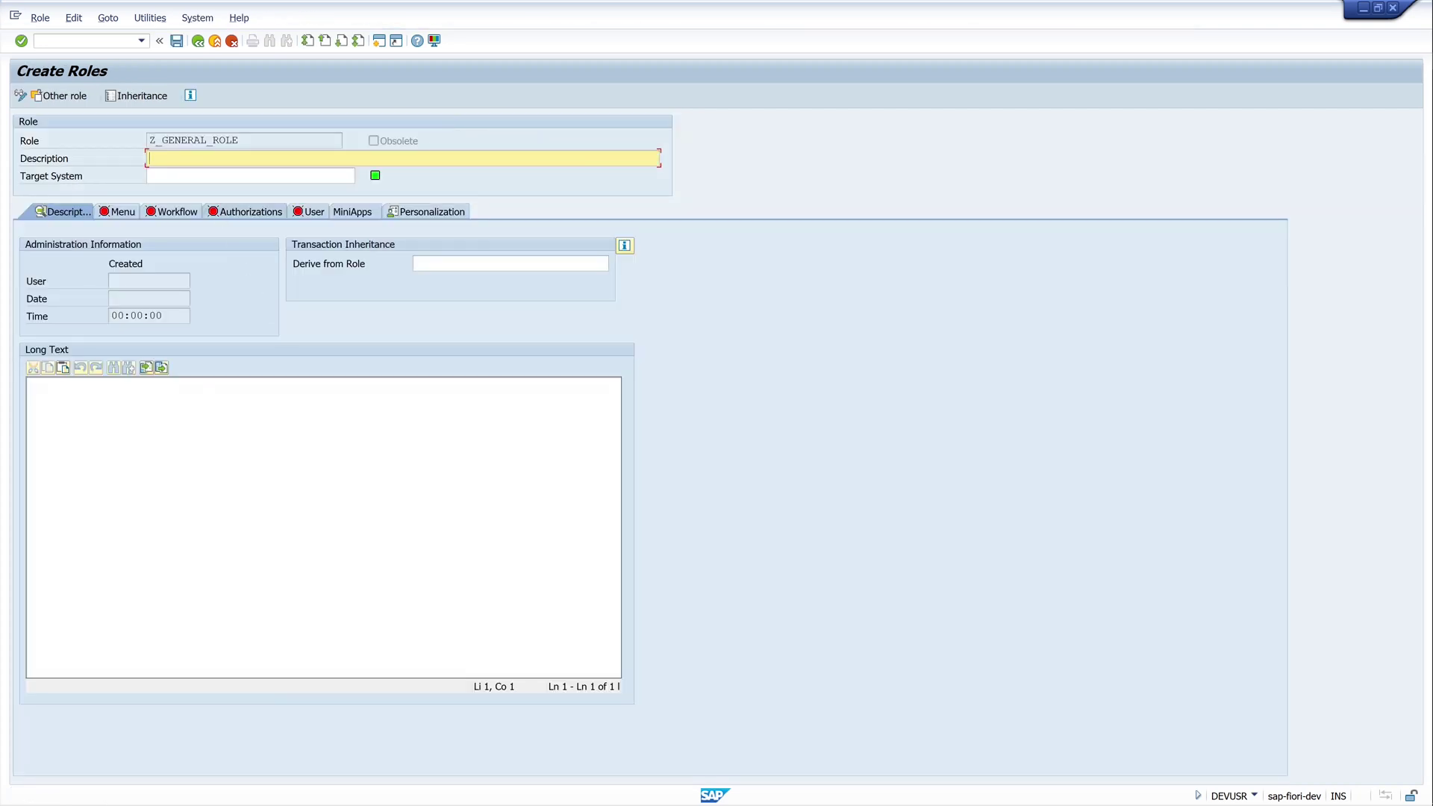
Step: Enter the description 'Generla Role' and save the role on moving to its Menu tab
text(Generla Role)
click(123, 213)
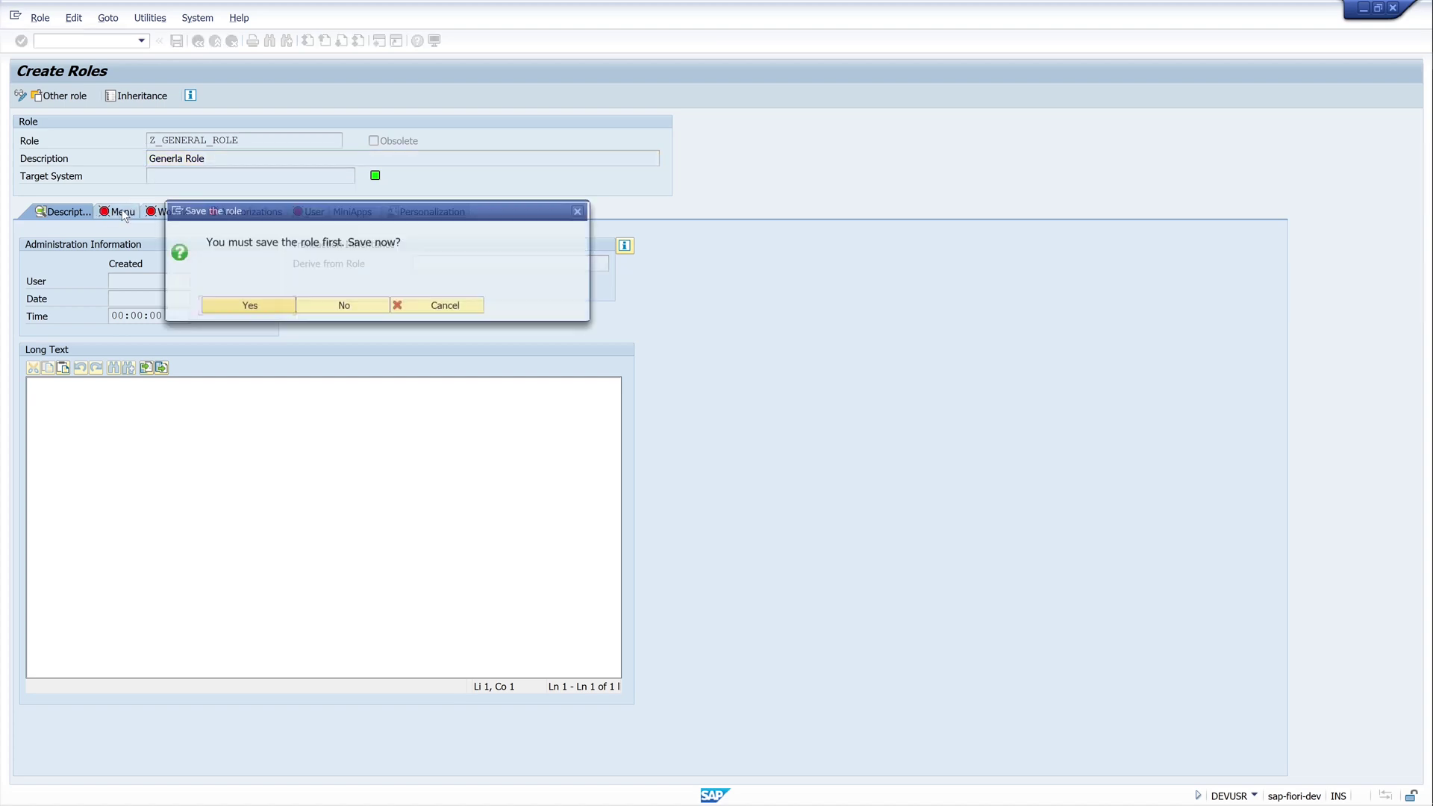
click(257, 305)
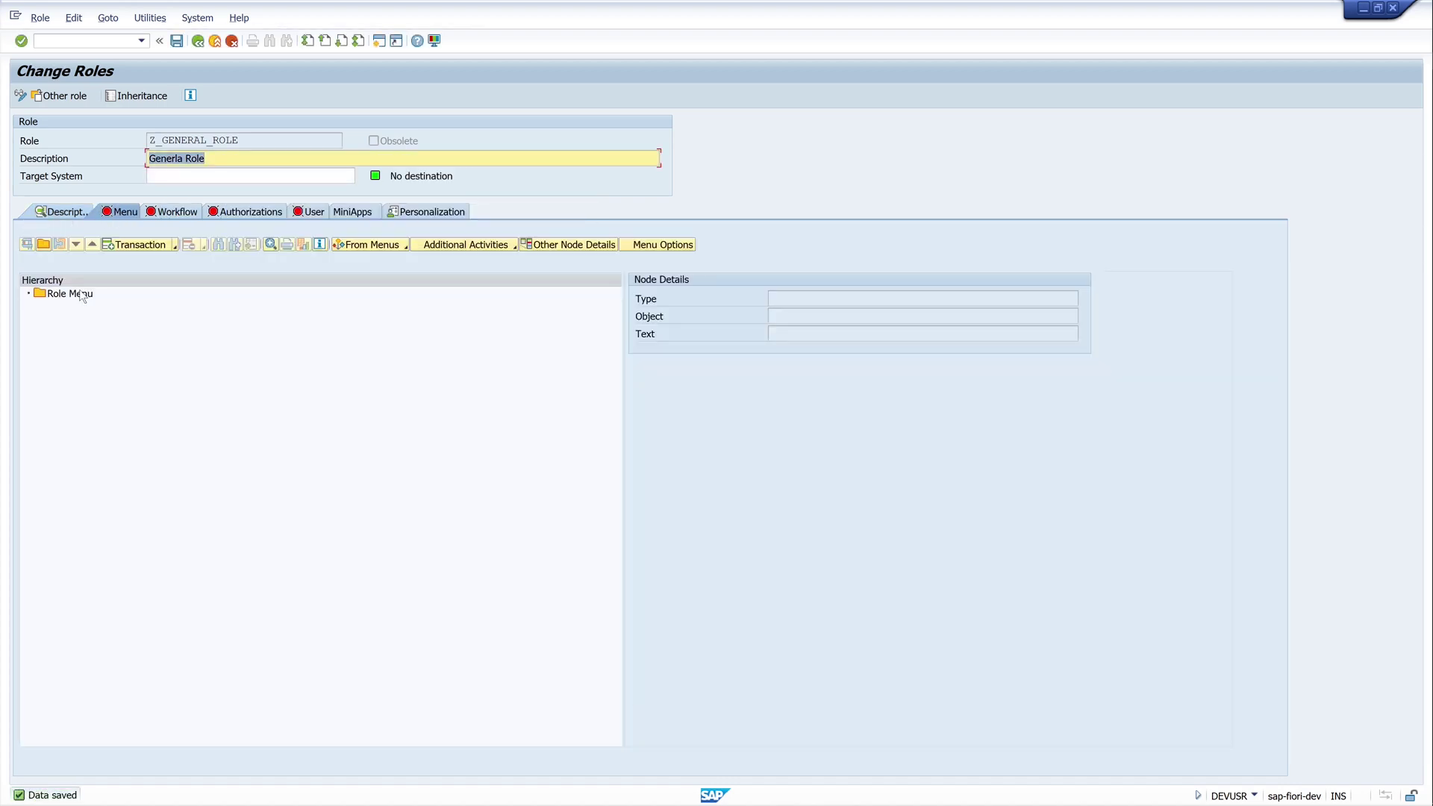
Step: Create a folder named 'General' under the Role Menu
click(84, 296)
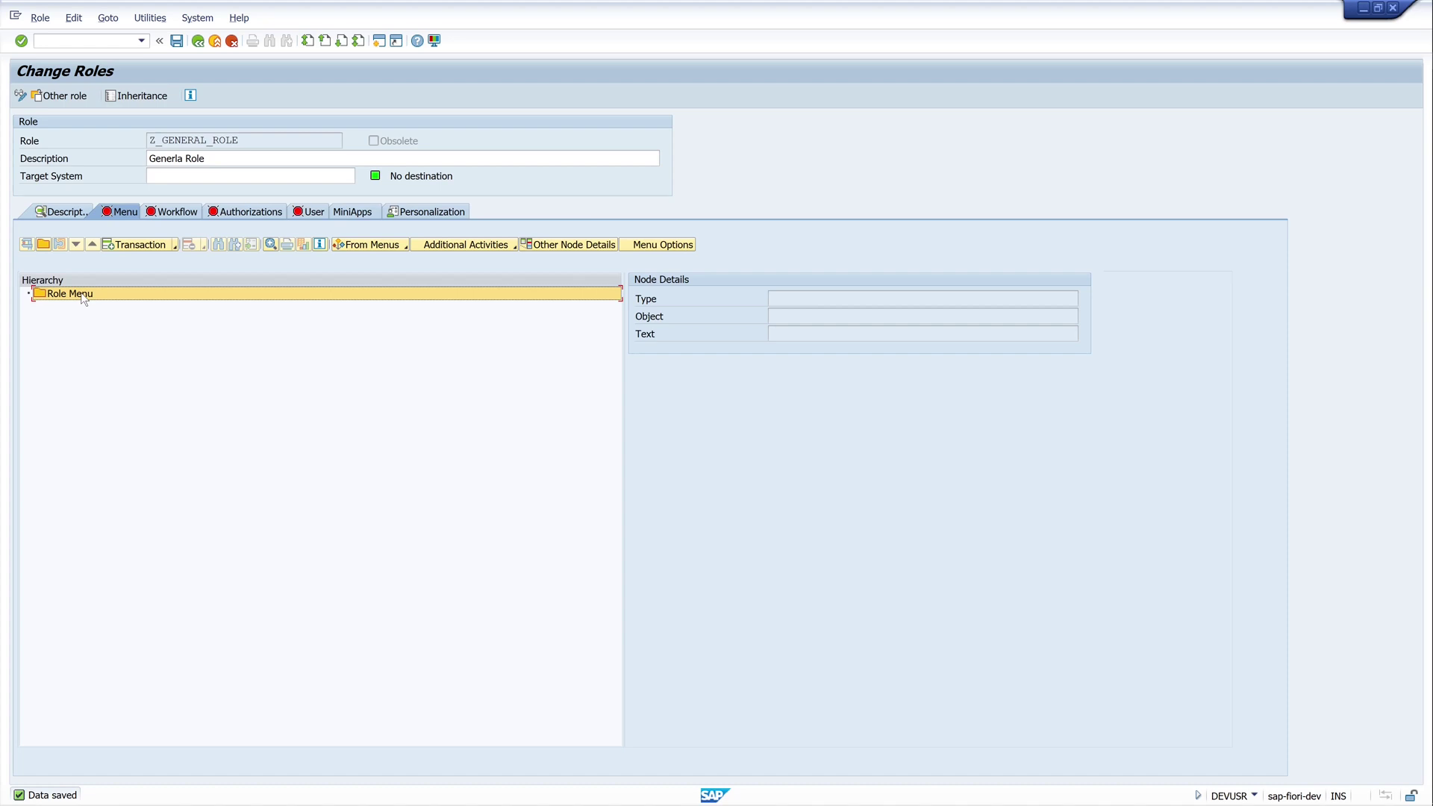
click(44, 246)
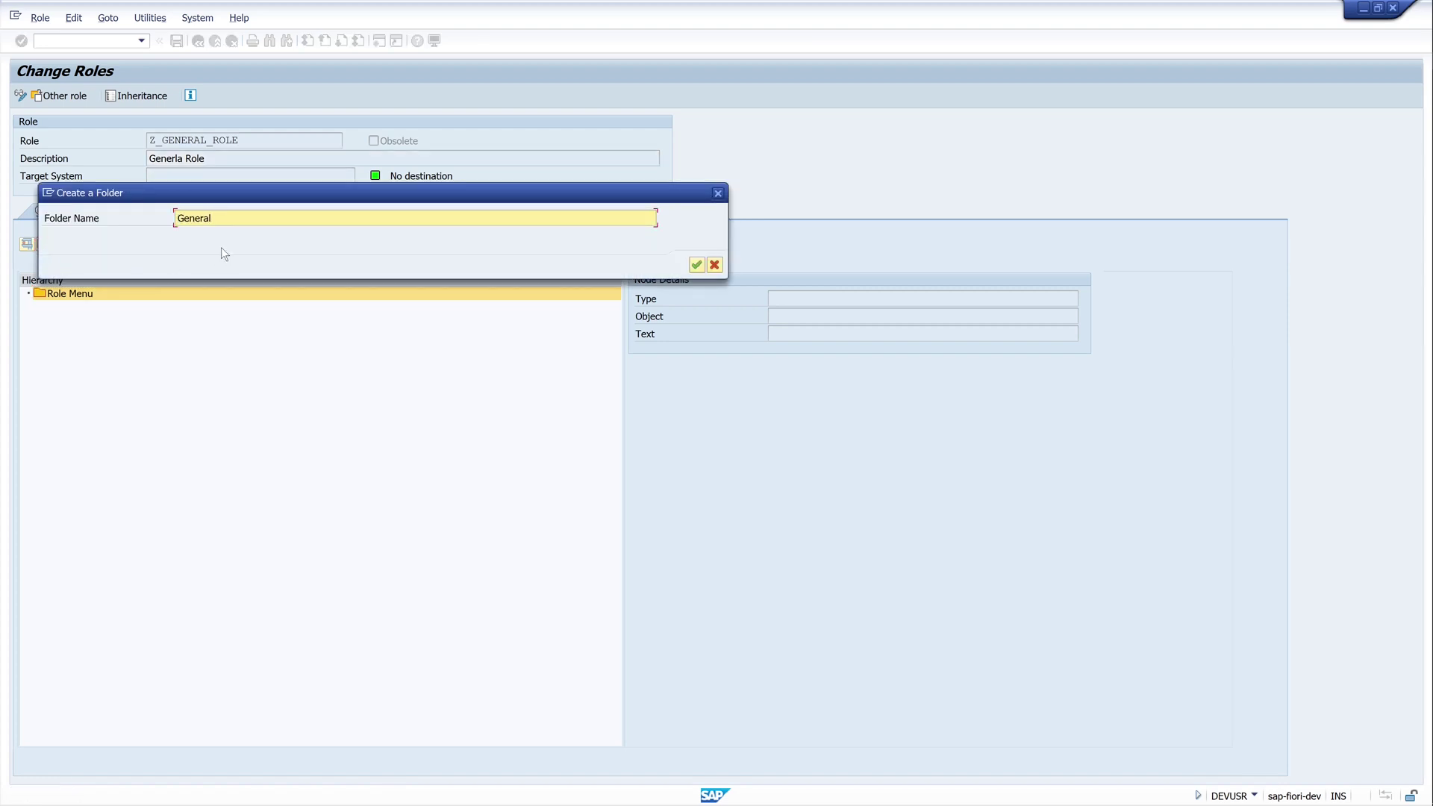
text(General)
click(696, 265)
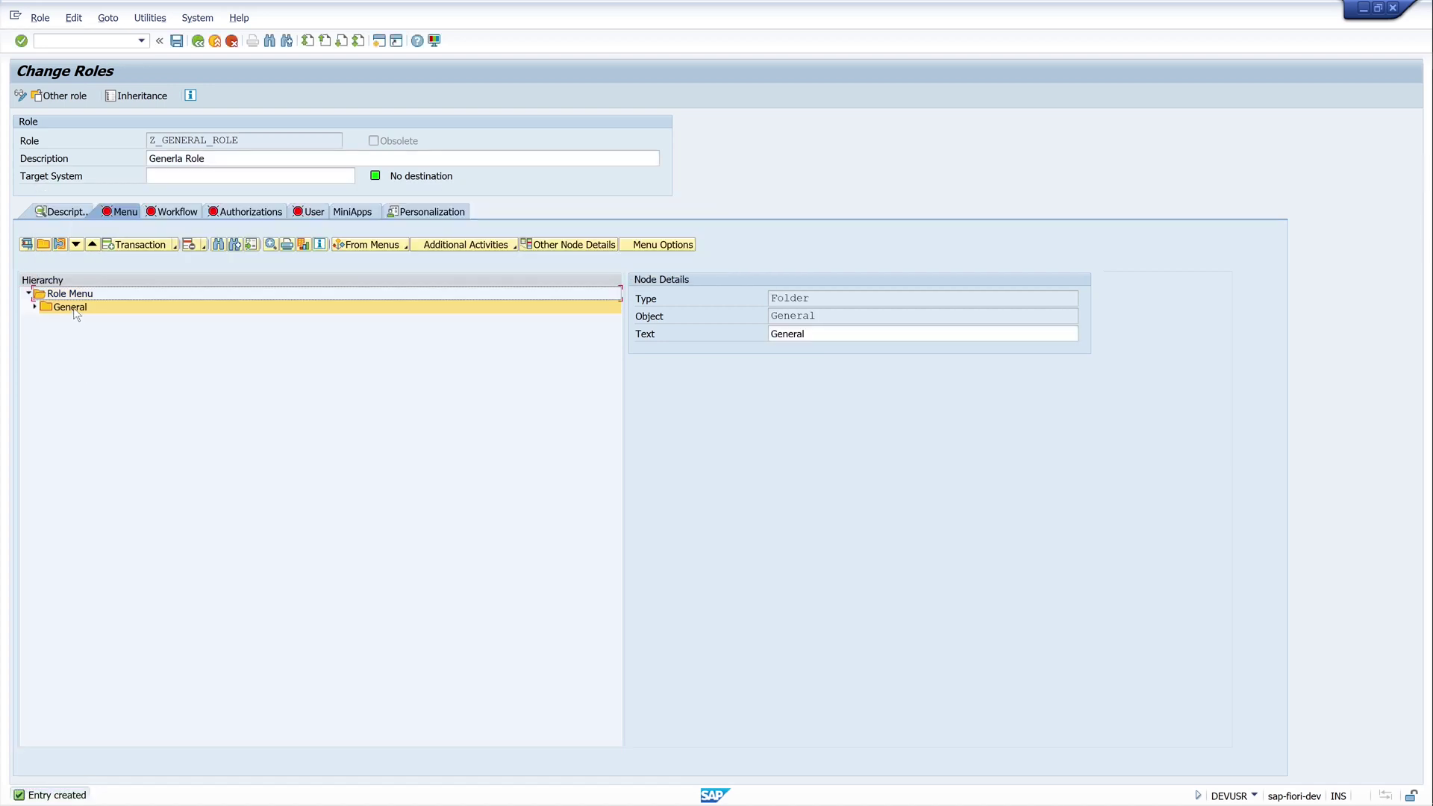
Step: Add transactions su50 and su53 to the General folder
click(136, 249)
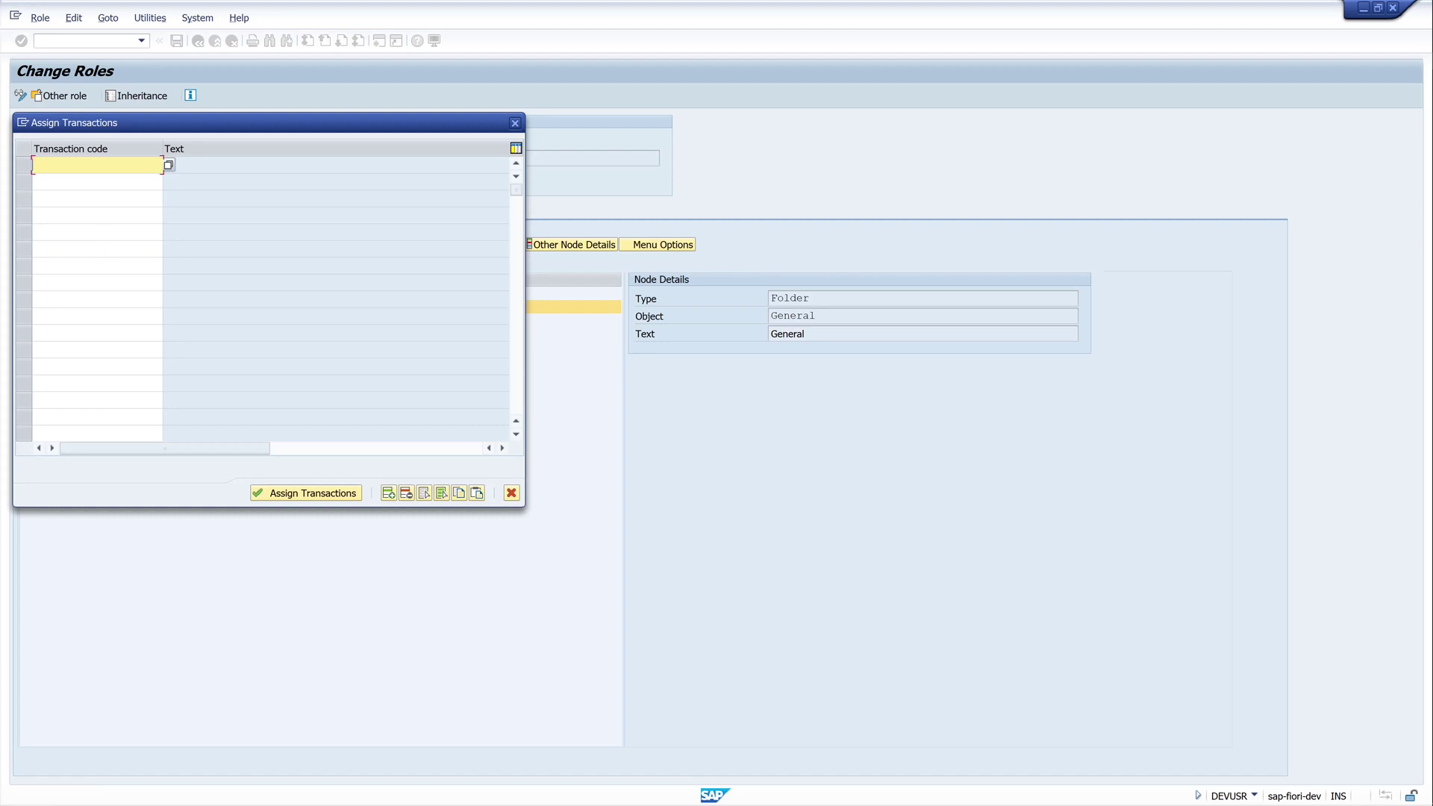
text(su50)
click(97, 181)
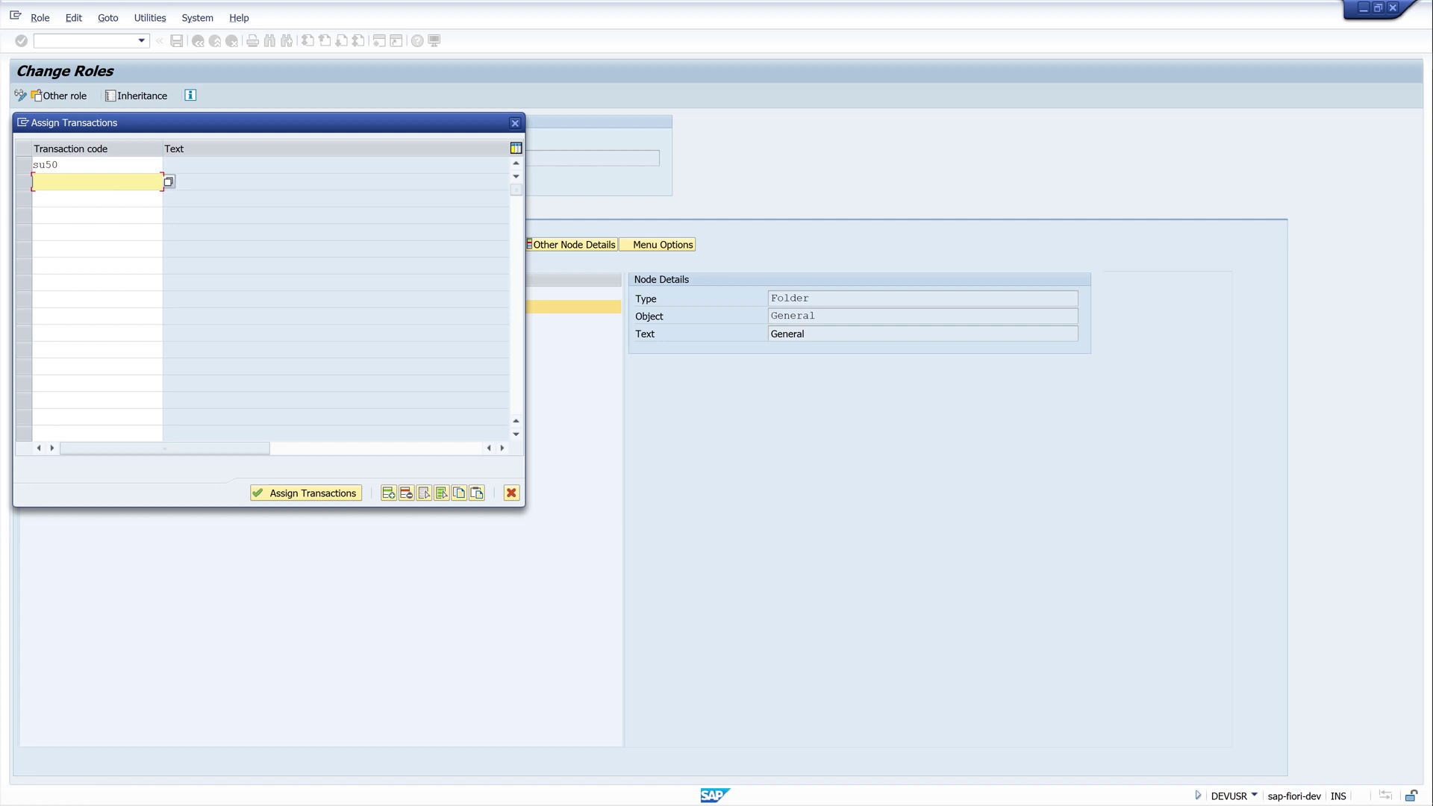
text(su53)
key(Return)
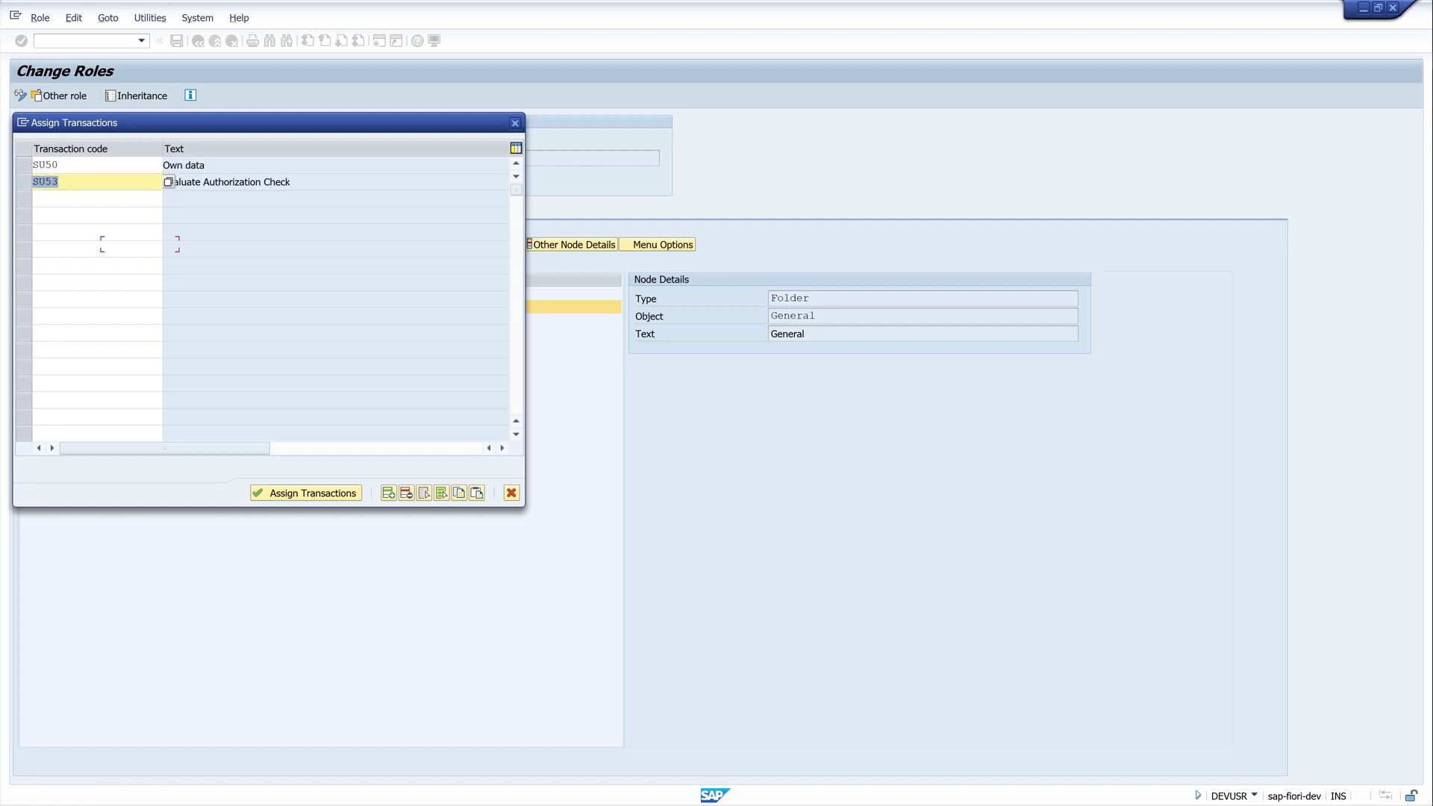
click(350, 491)
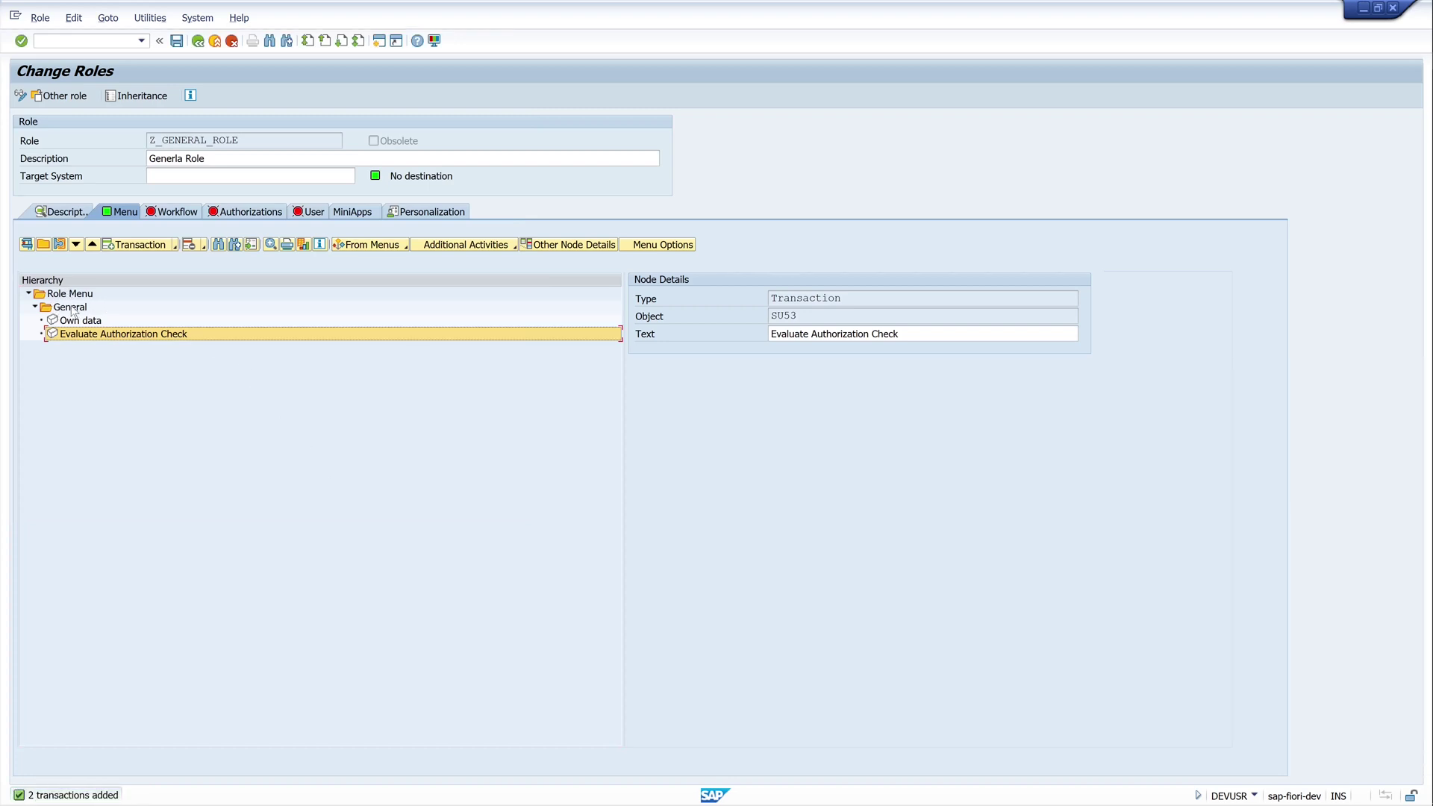
Step: Open the role's authorization data for editing, saving the role first
click(249, 212)
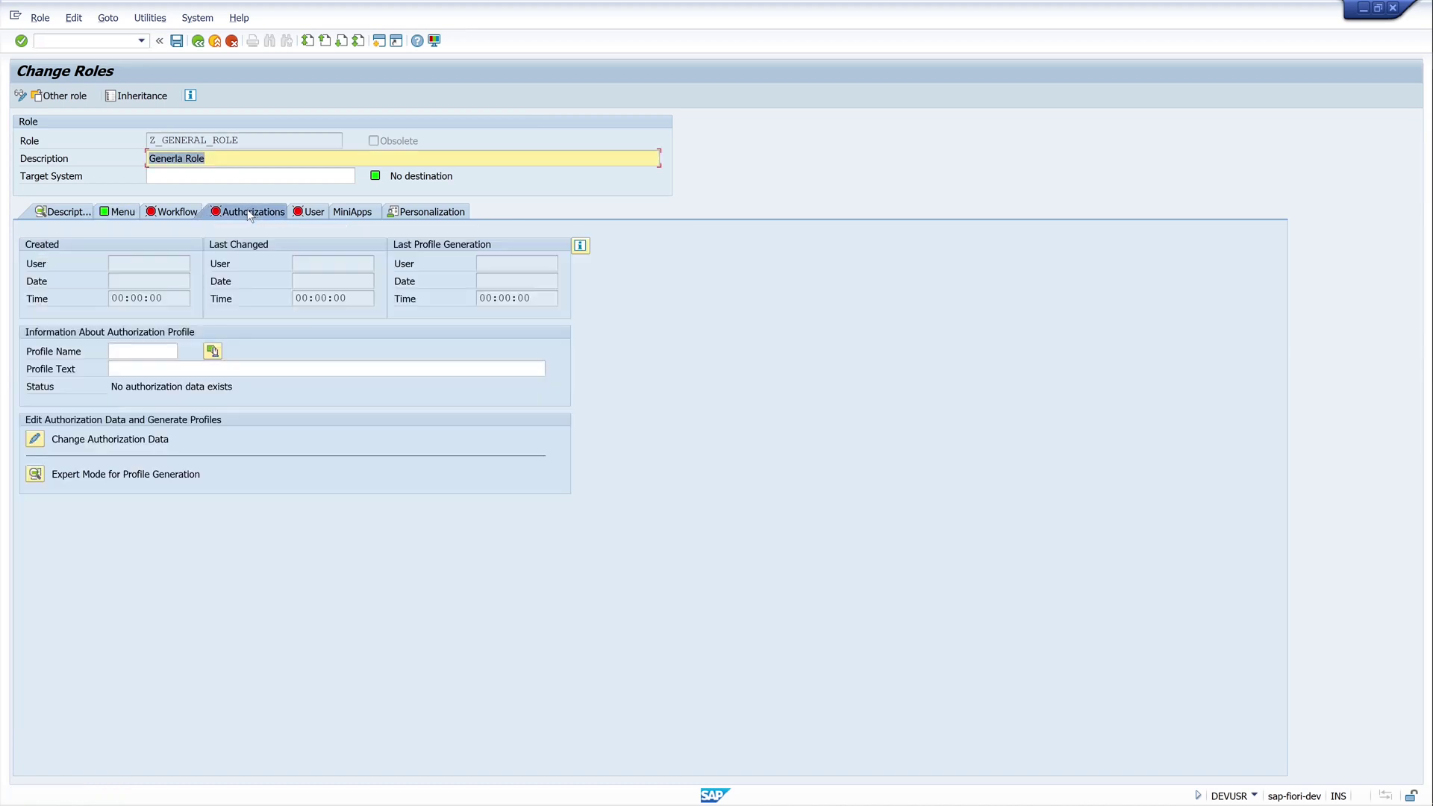
click(35, 440)
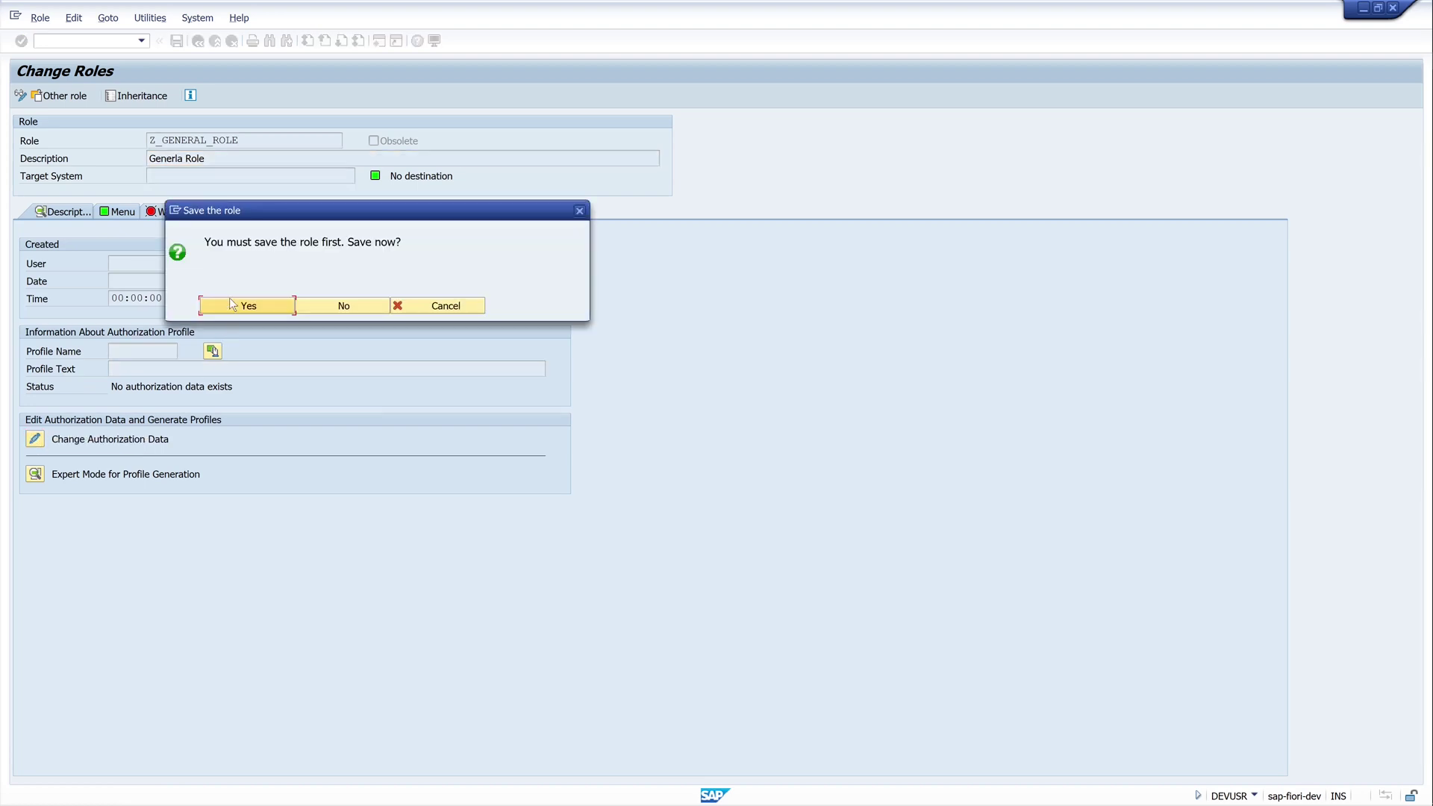
click(246, 307)
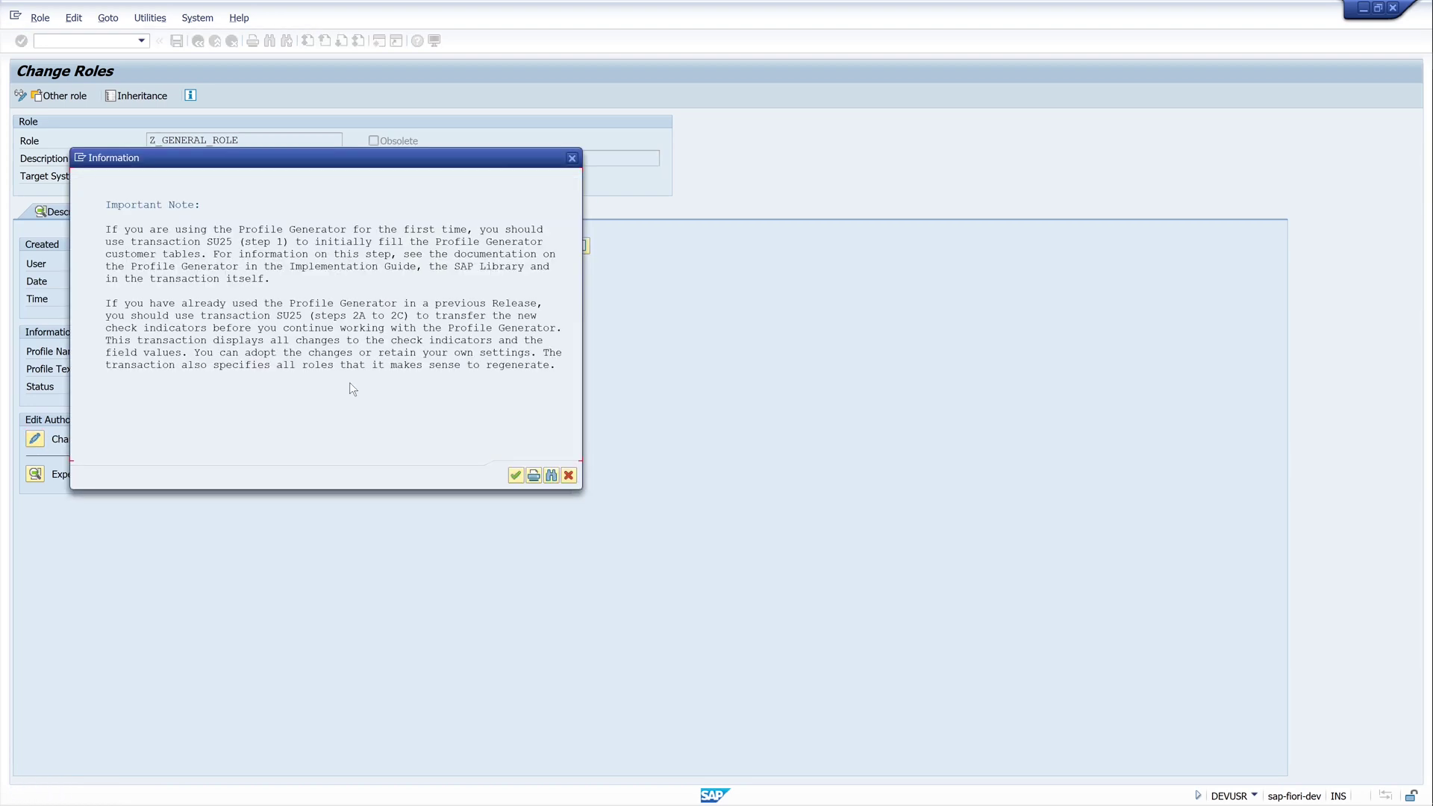
click(515, 475)
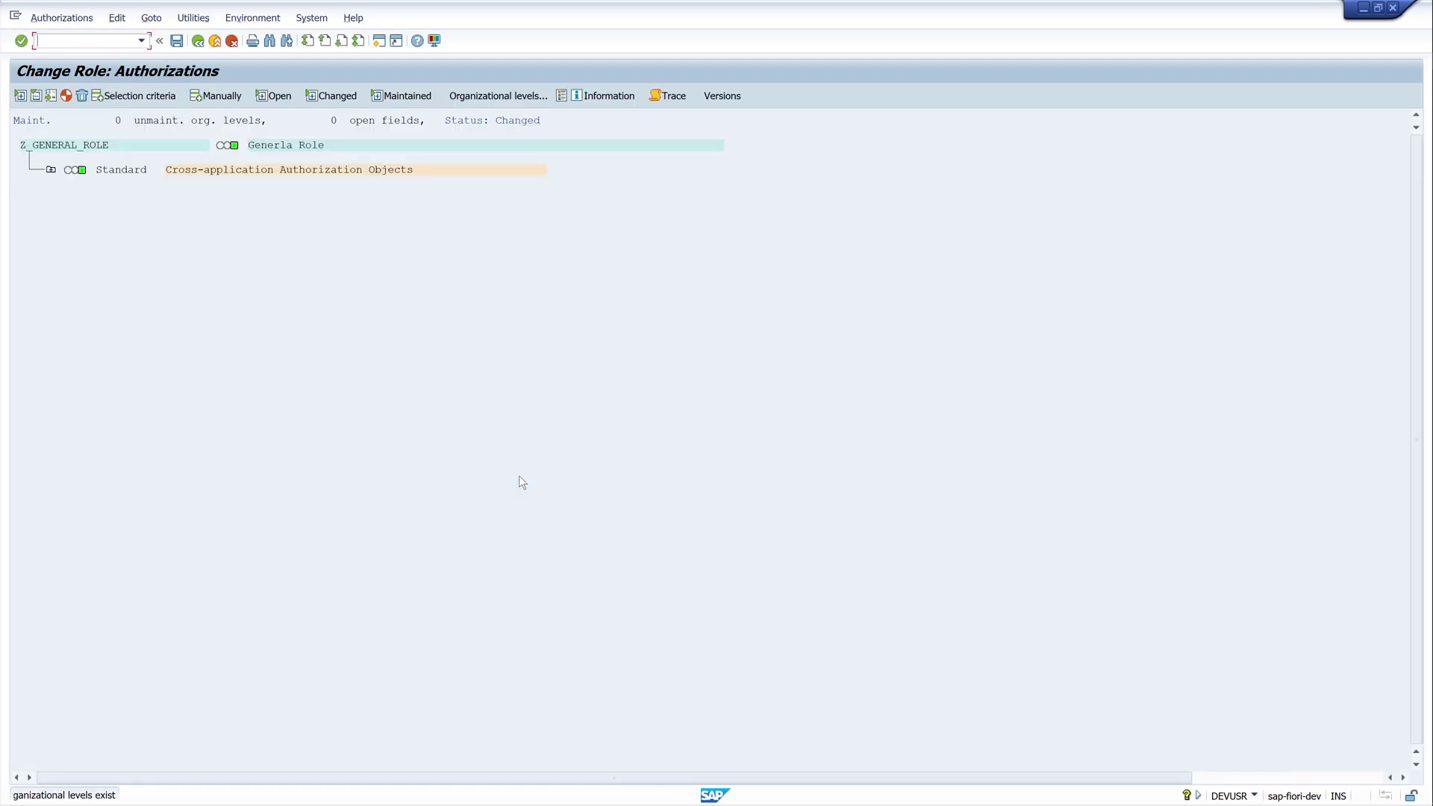
Step: Generate authorization profile T-T1390026 covering transaction codes SU50 and SU53
click(51, 171)
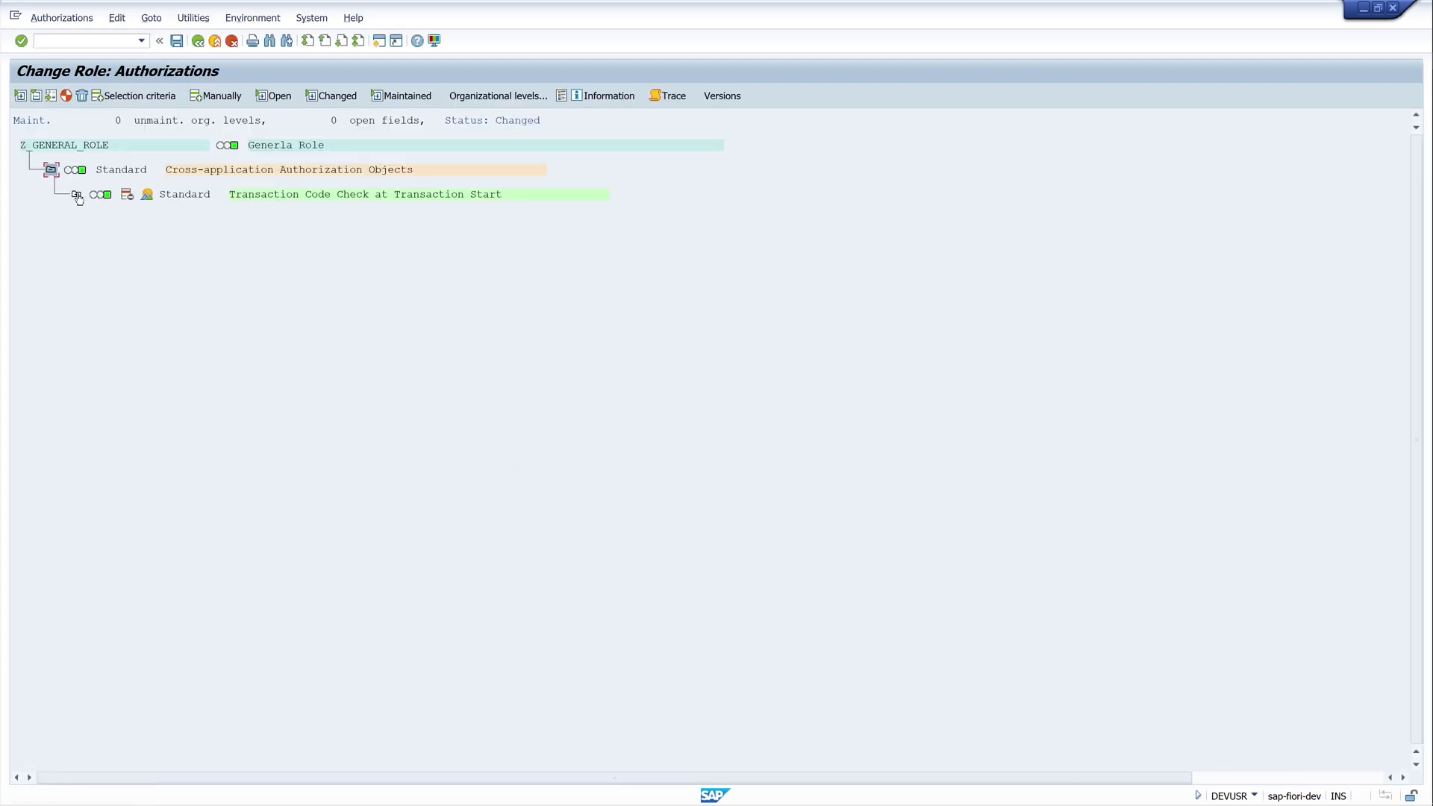
click(76, 195)
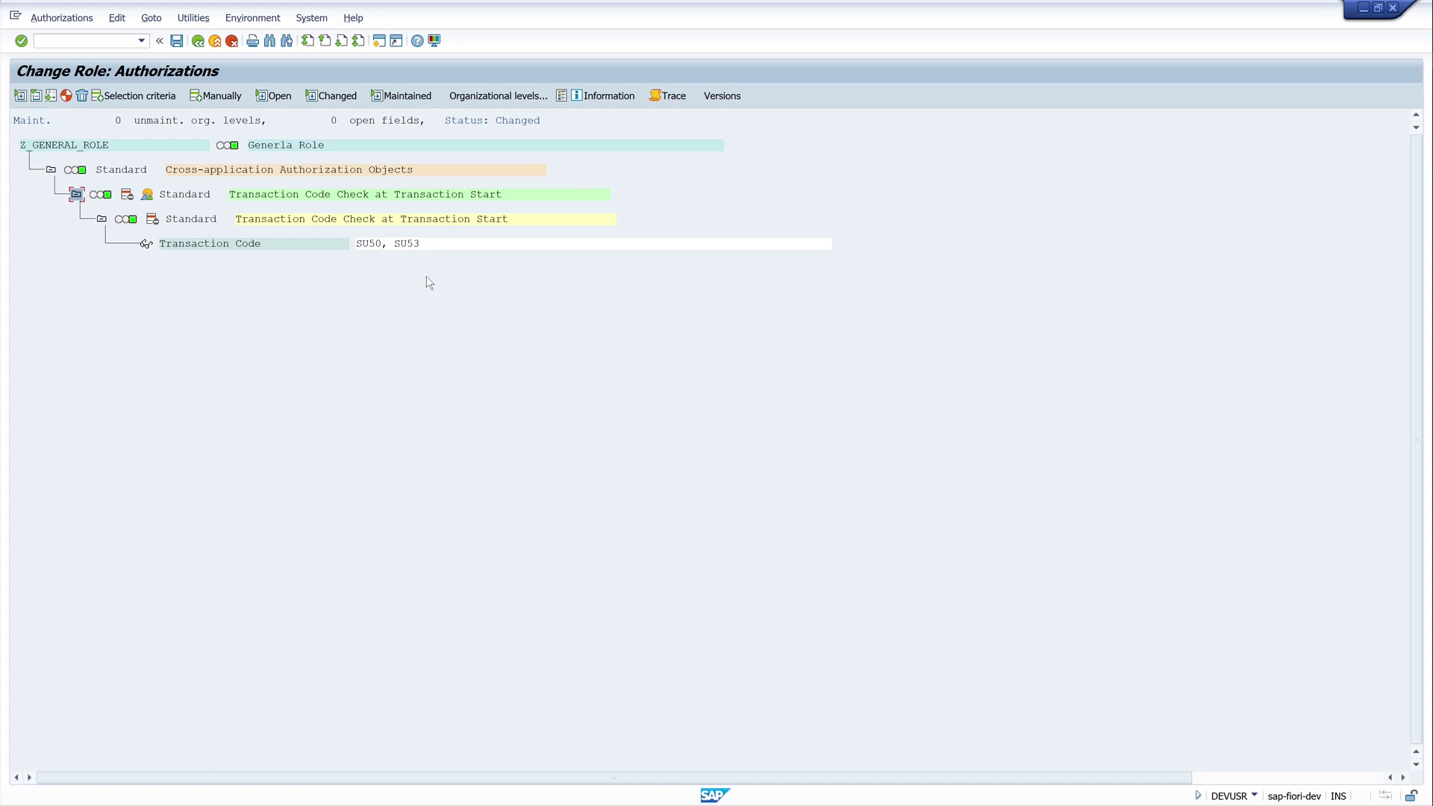
click(66, 96)
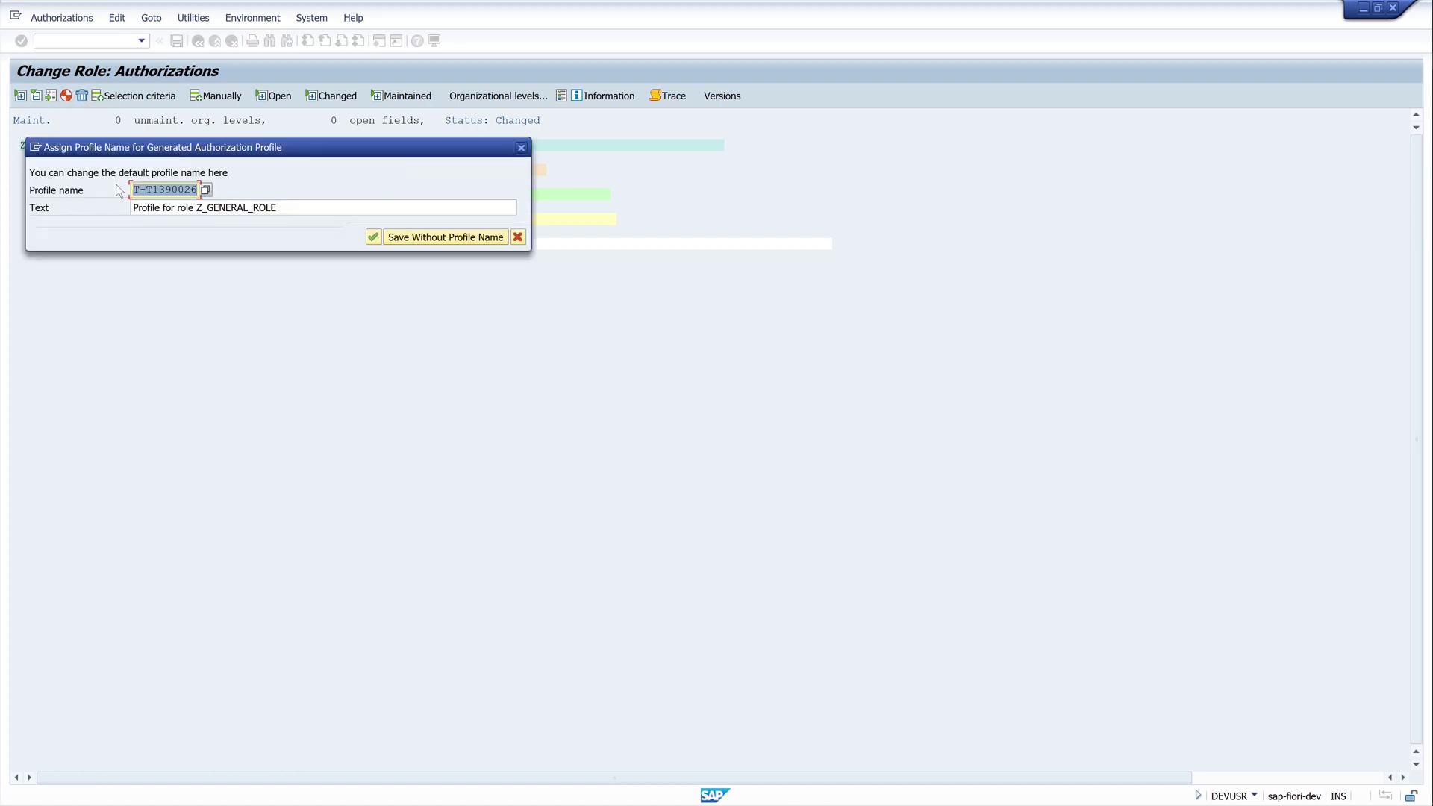
click(373, 237)
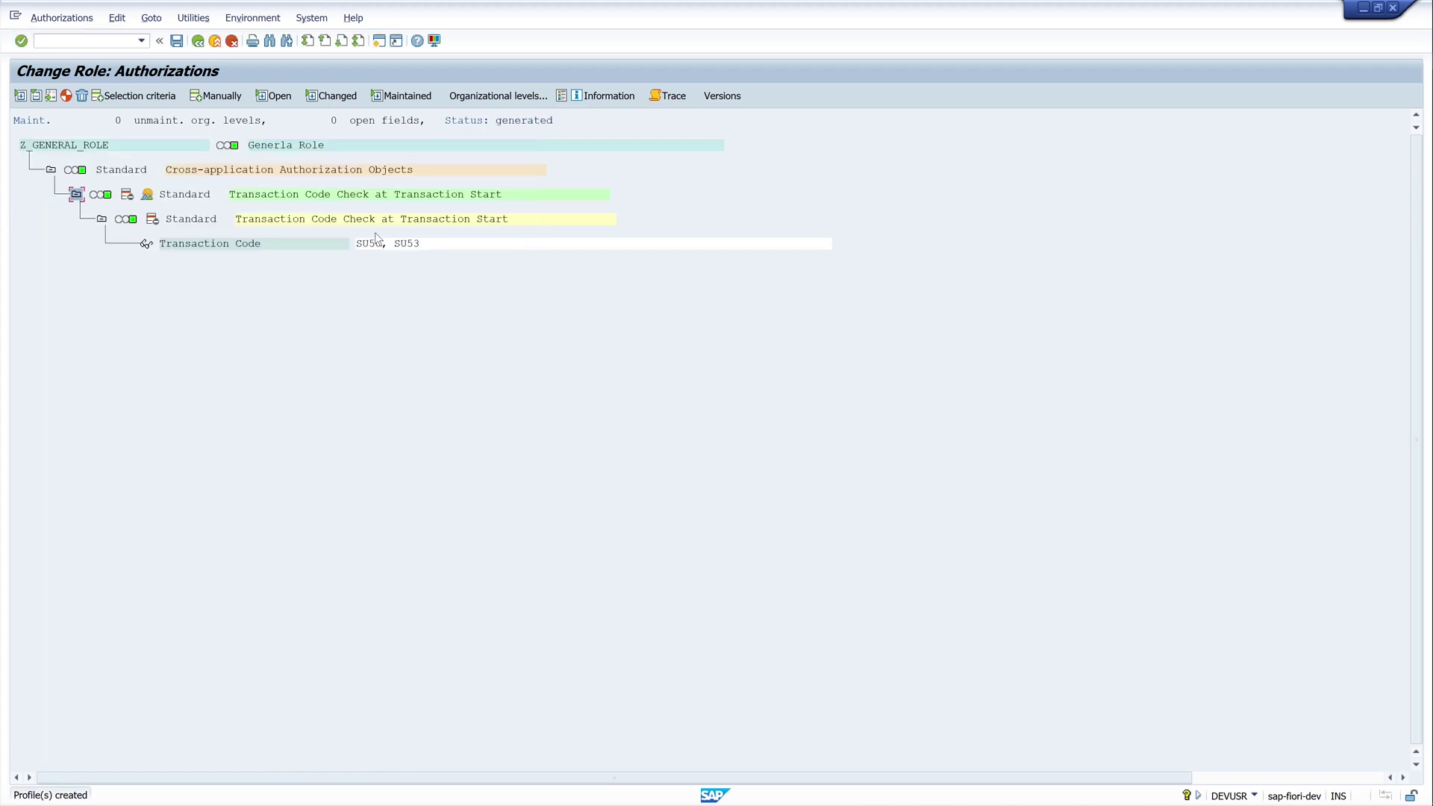
click(199, 39)
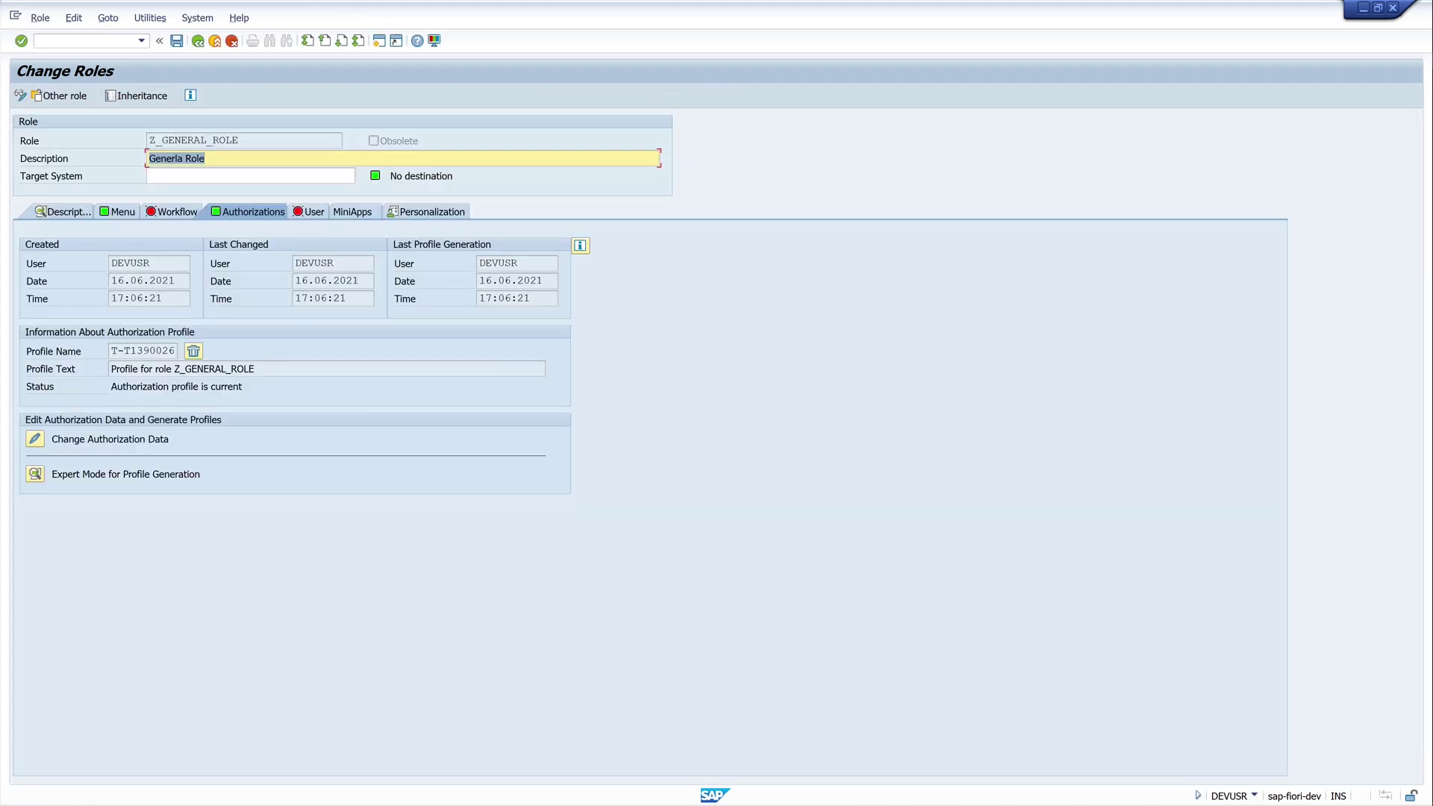
Step: In the test user's session, run SU50 and SU53; both report no authorization
click(303, 215)
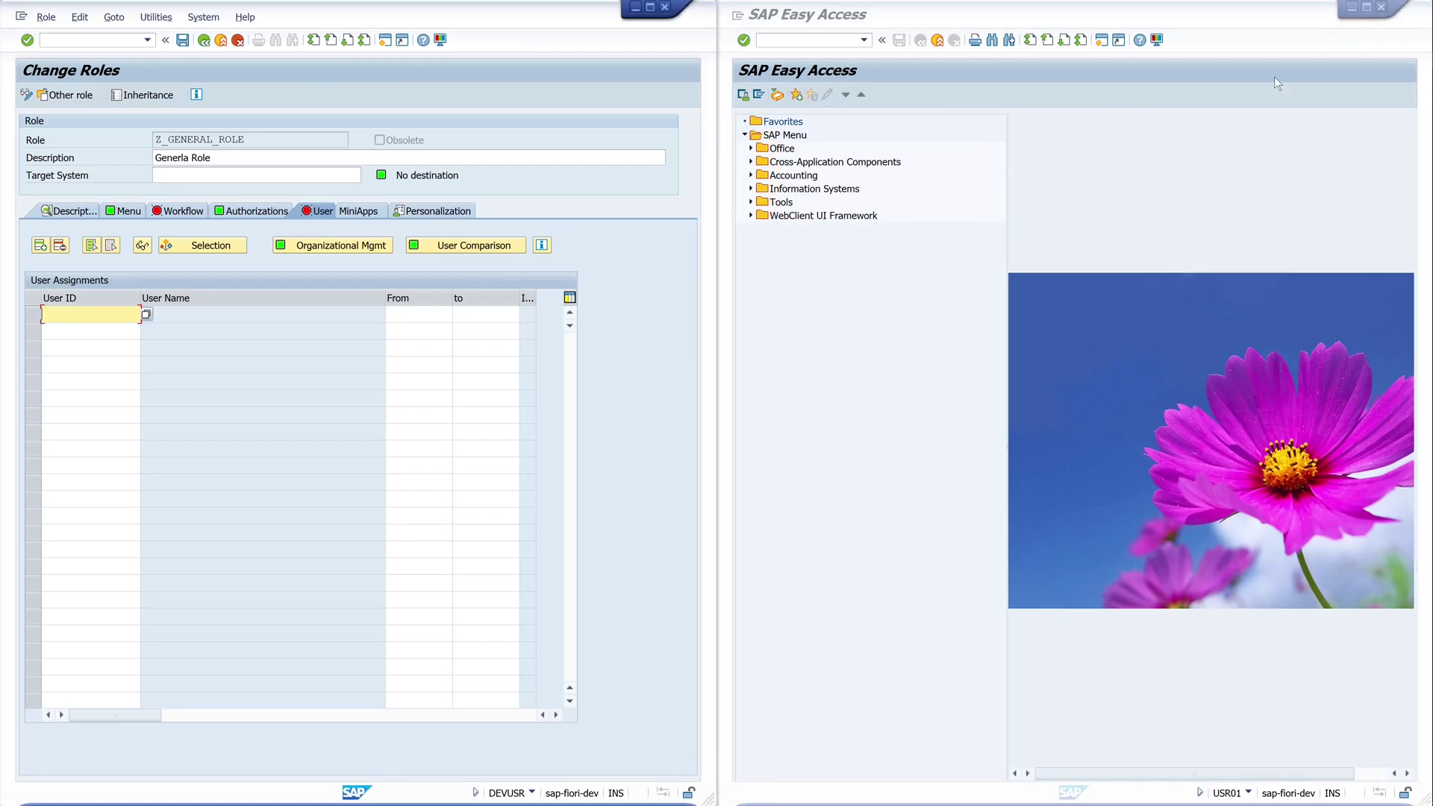
click(947, 388)
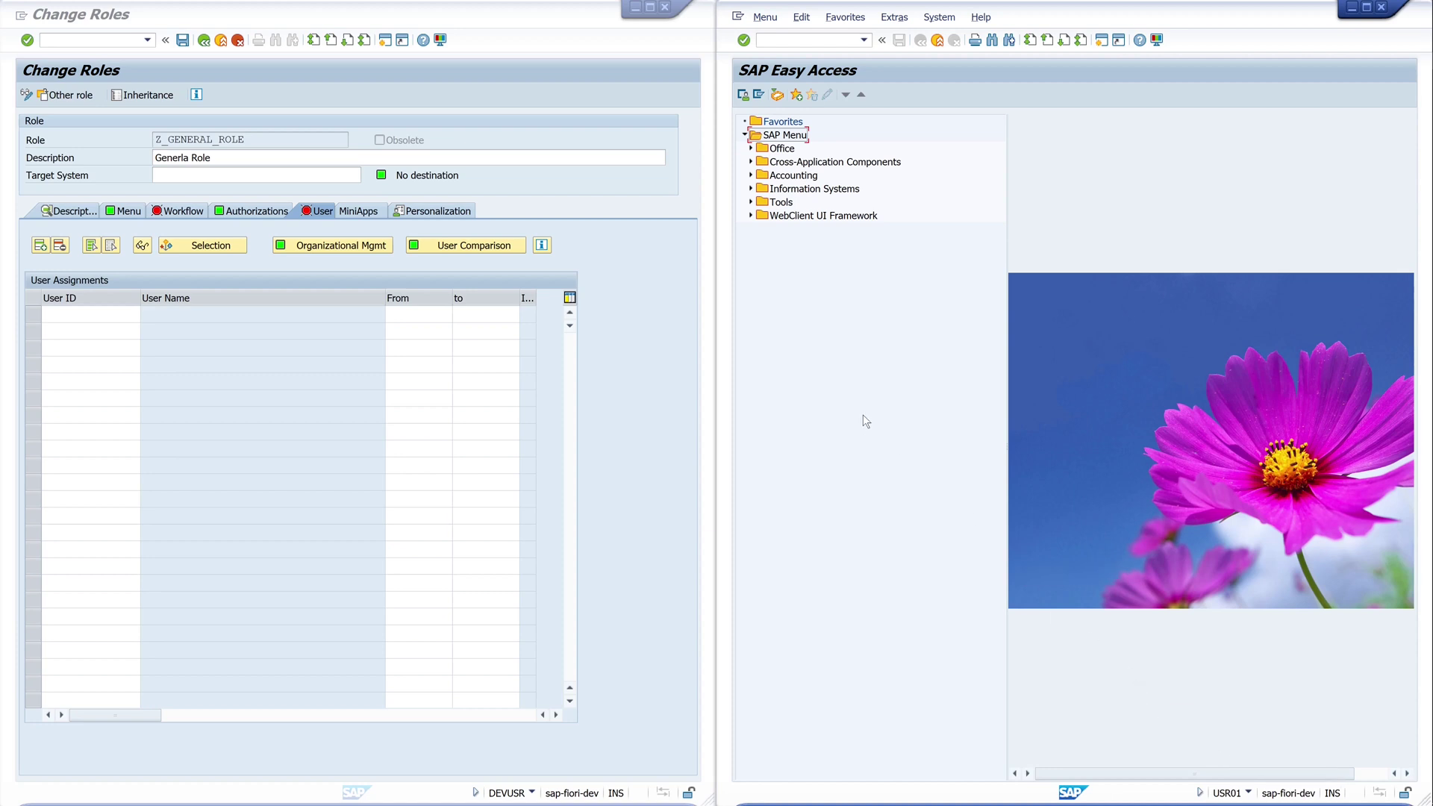
click(757, 40)
text(nsu50)
key(Return)
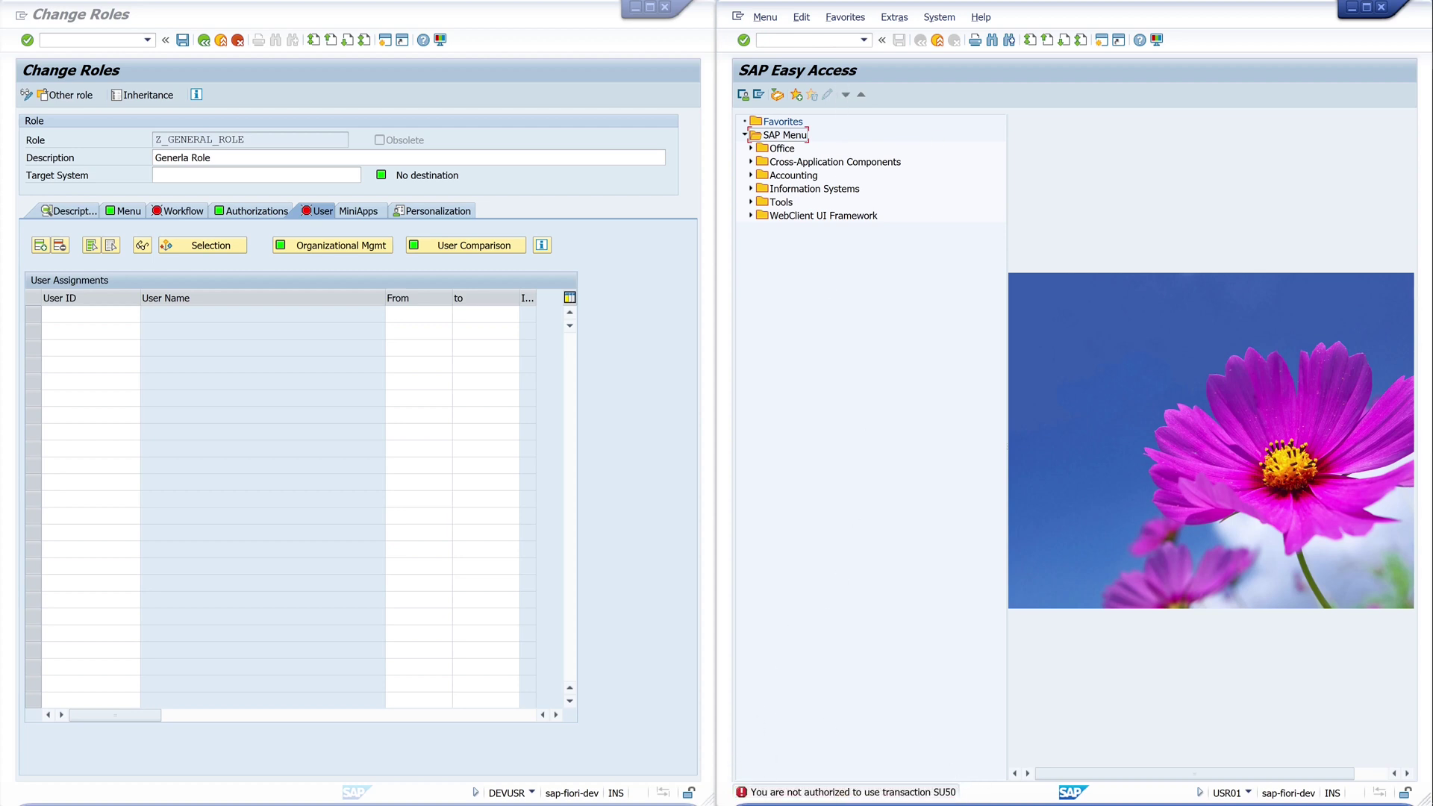
click(809, 39)
text(/nsu53)
key(Return)
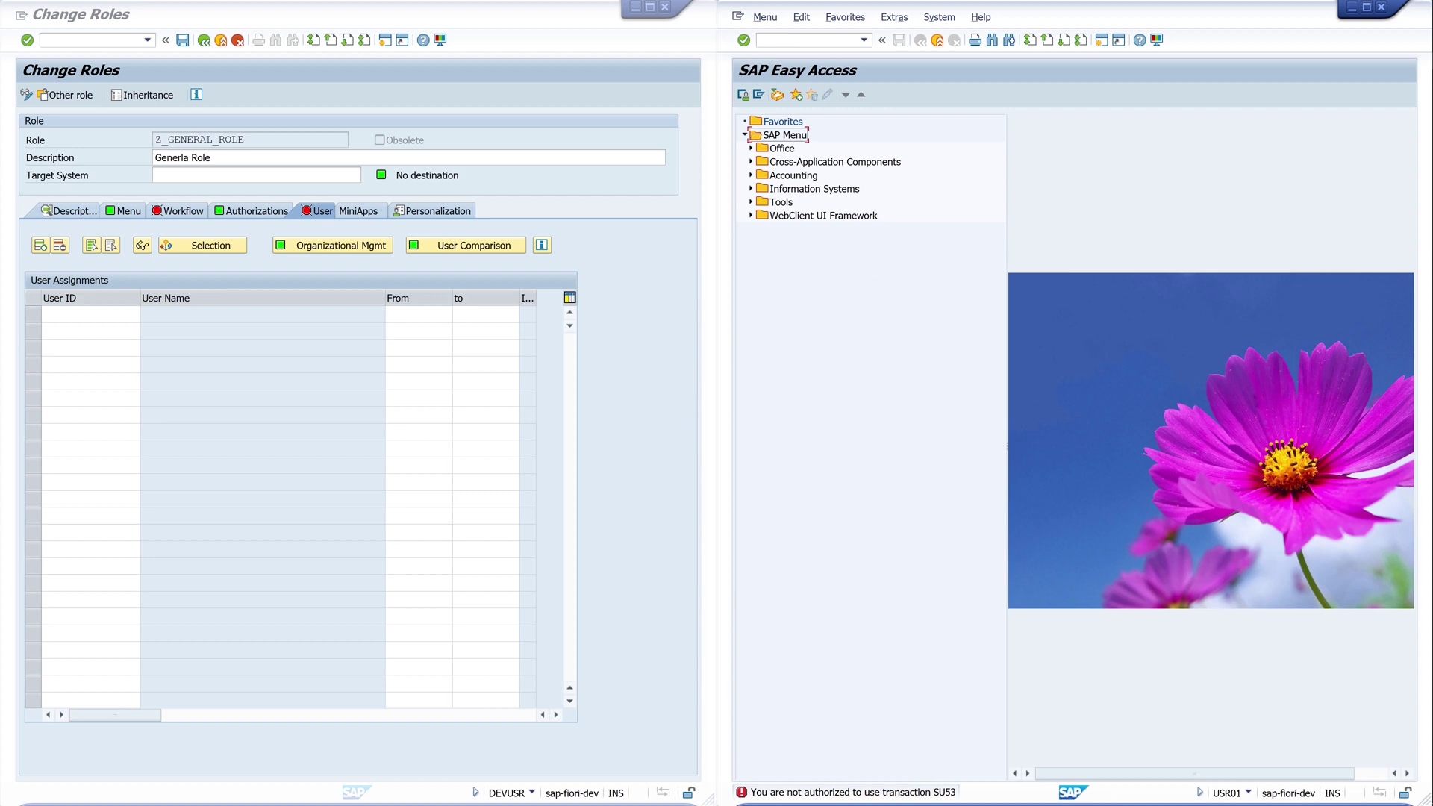
Step: Add user USR01 to the role's user assignments and save the role
click(90, 314)
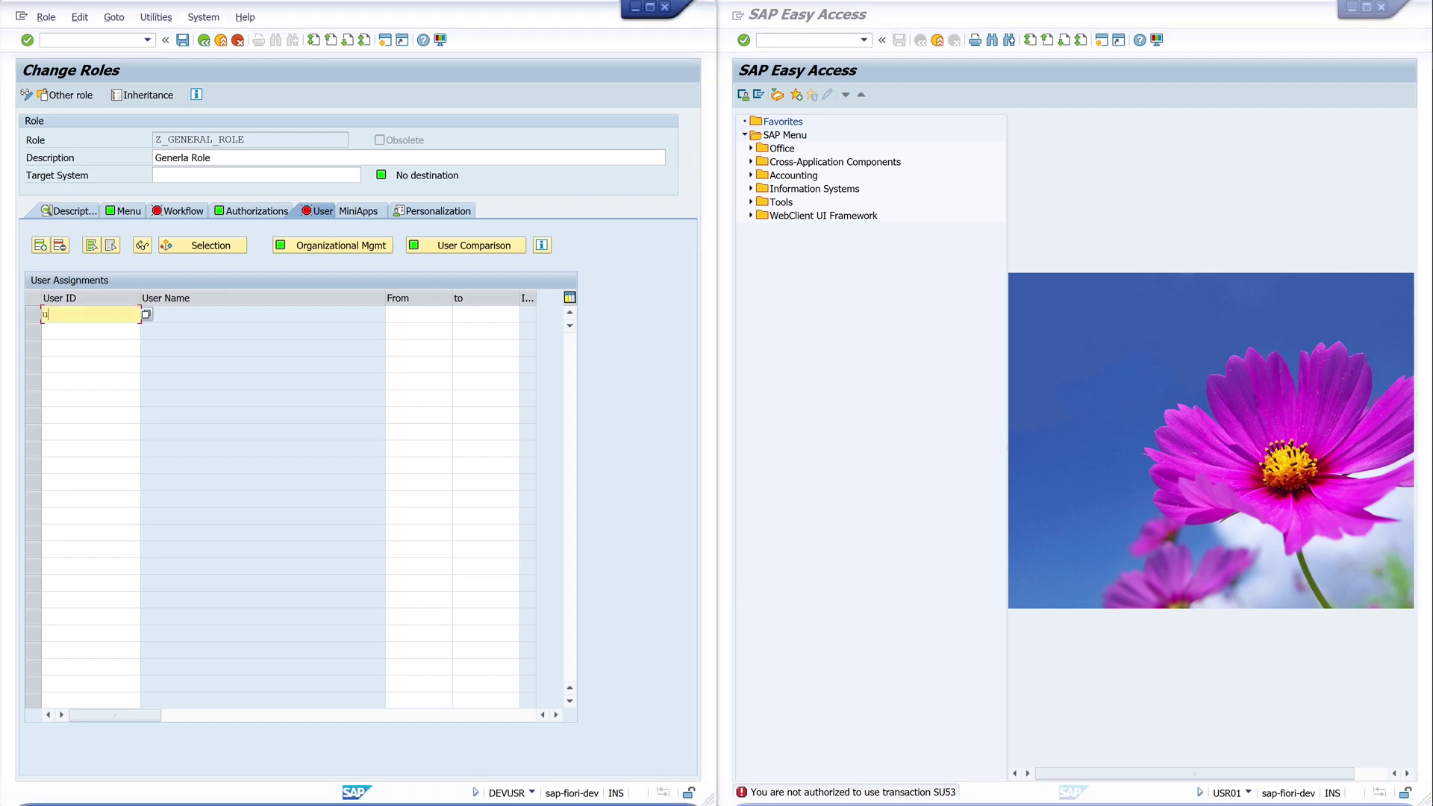
text(usr01)
key(Return)
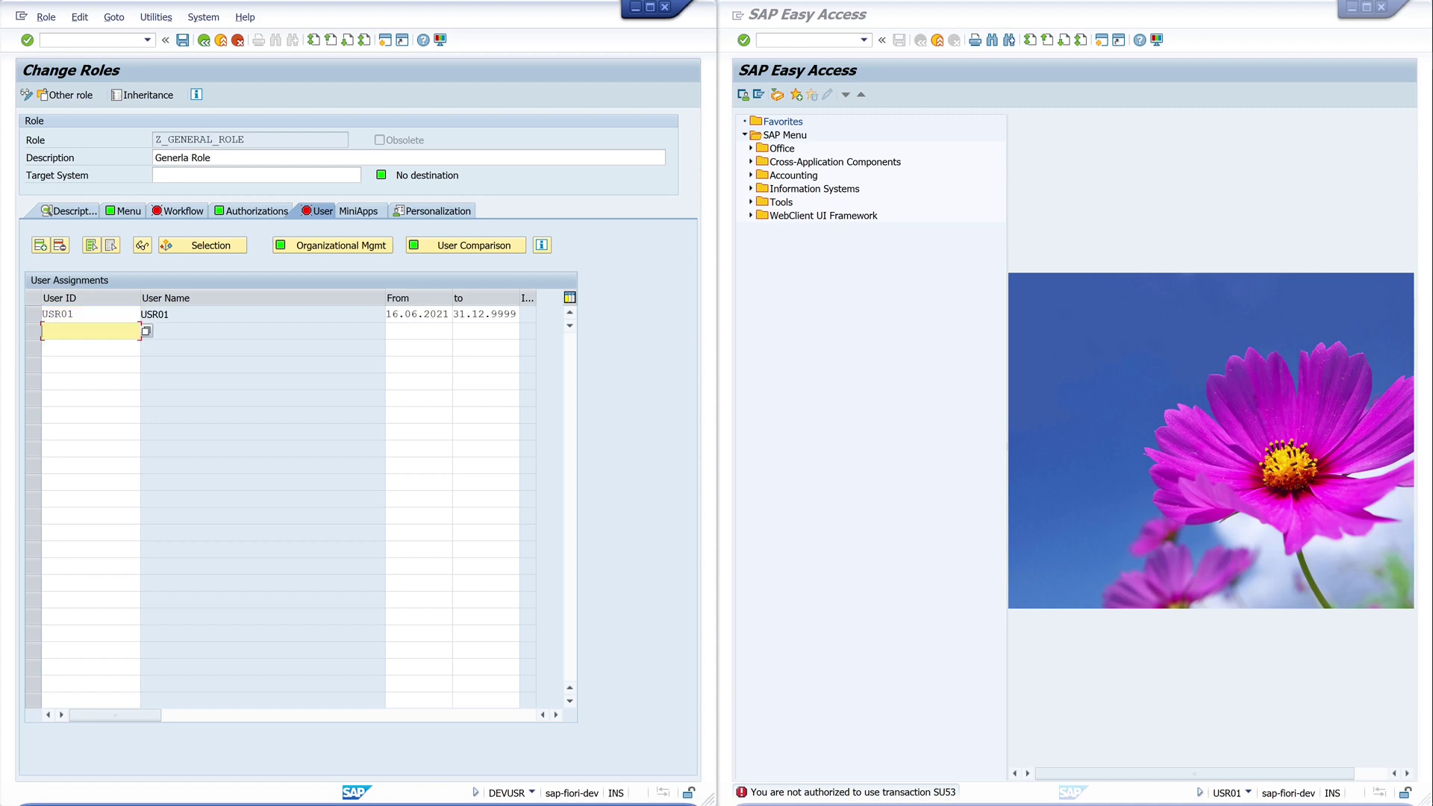
click(183, 42)
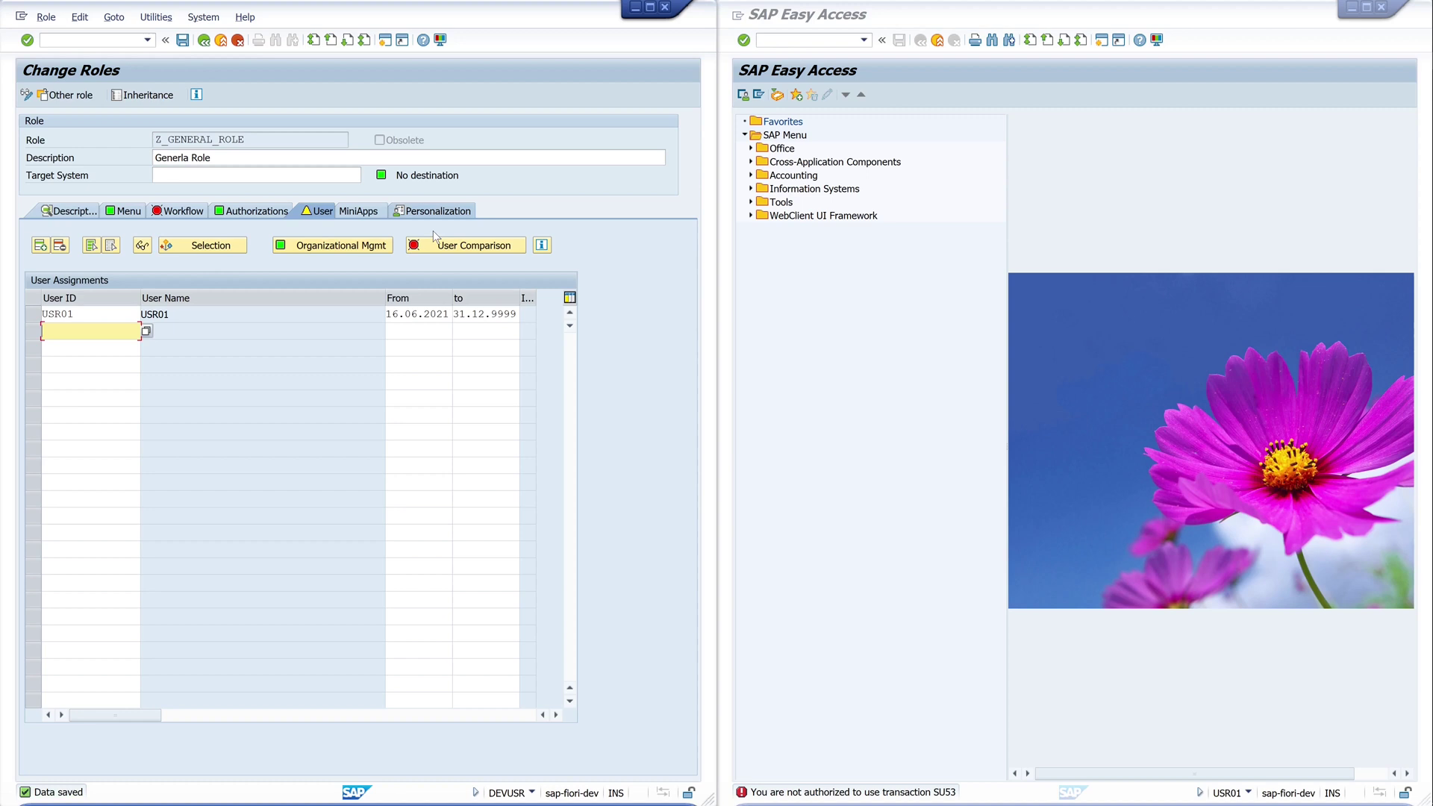
Step: Complete the user master comparison for Z_GENERAL_ROLE
click(458, 242)
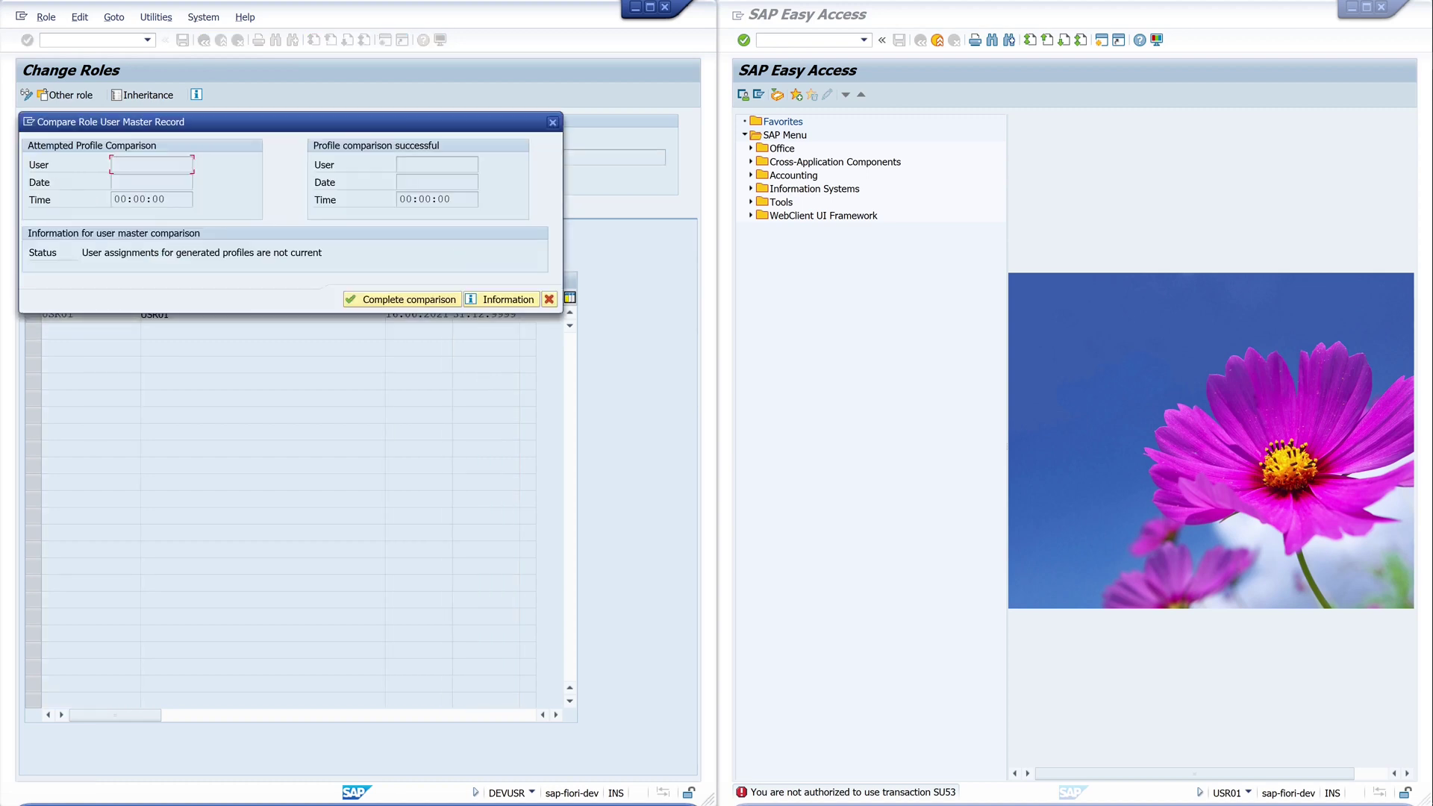
click(421, 300)
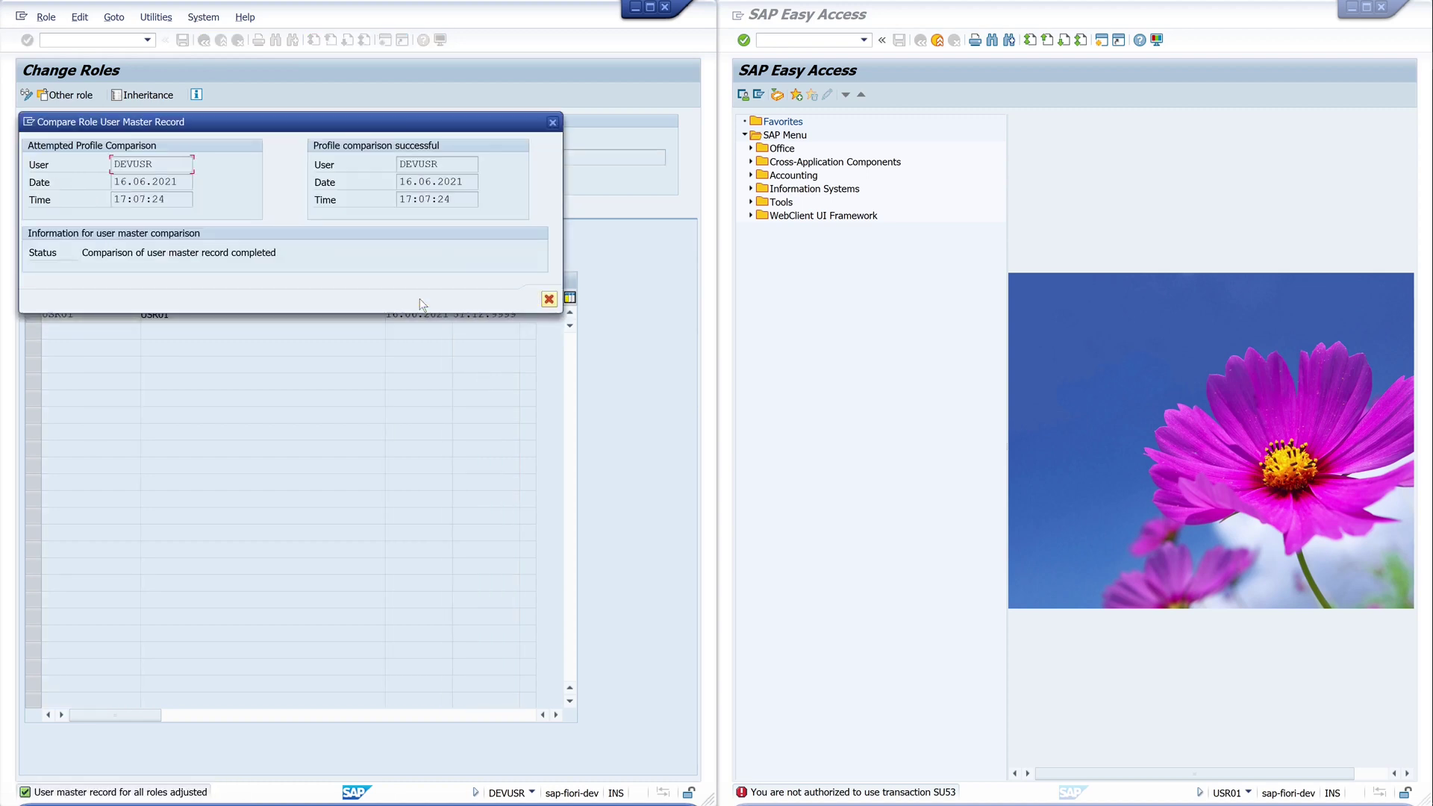
click(549, 299)
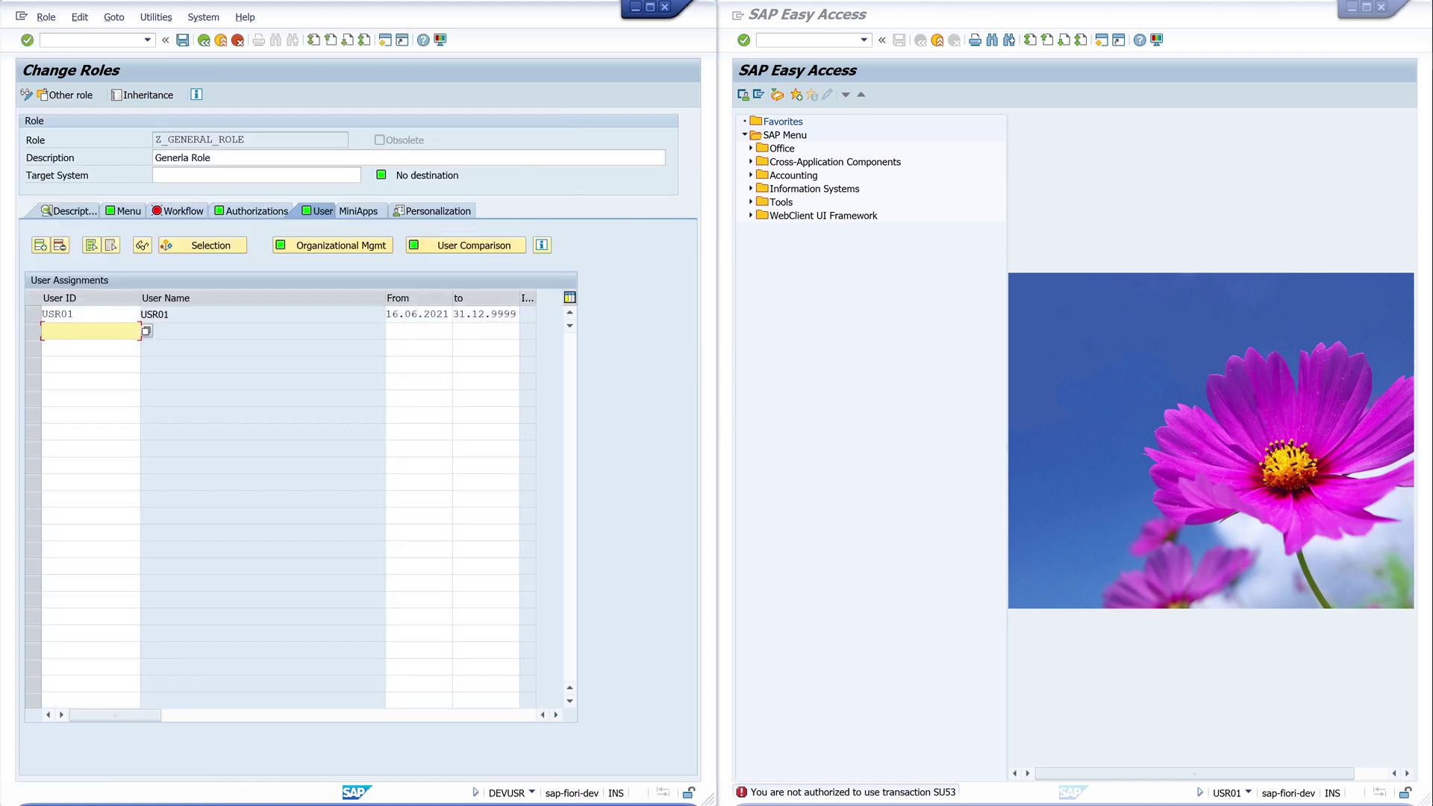
click(812, 40)
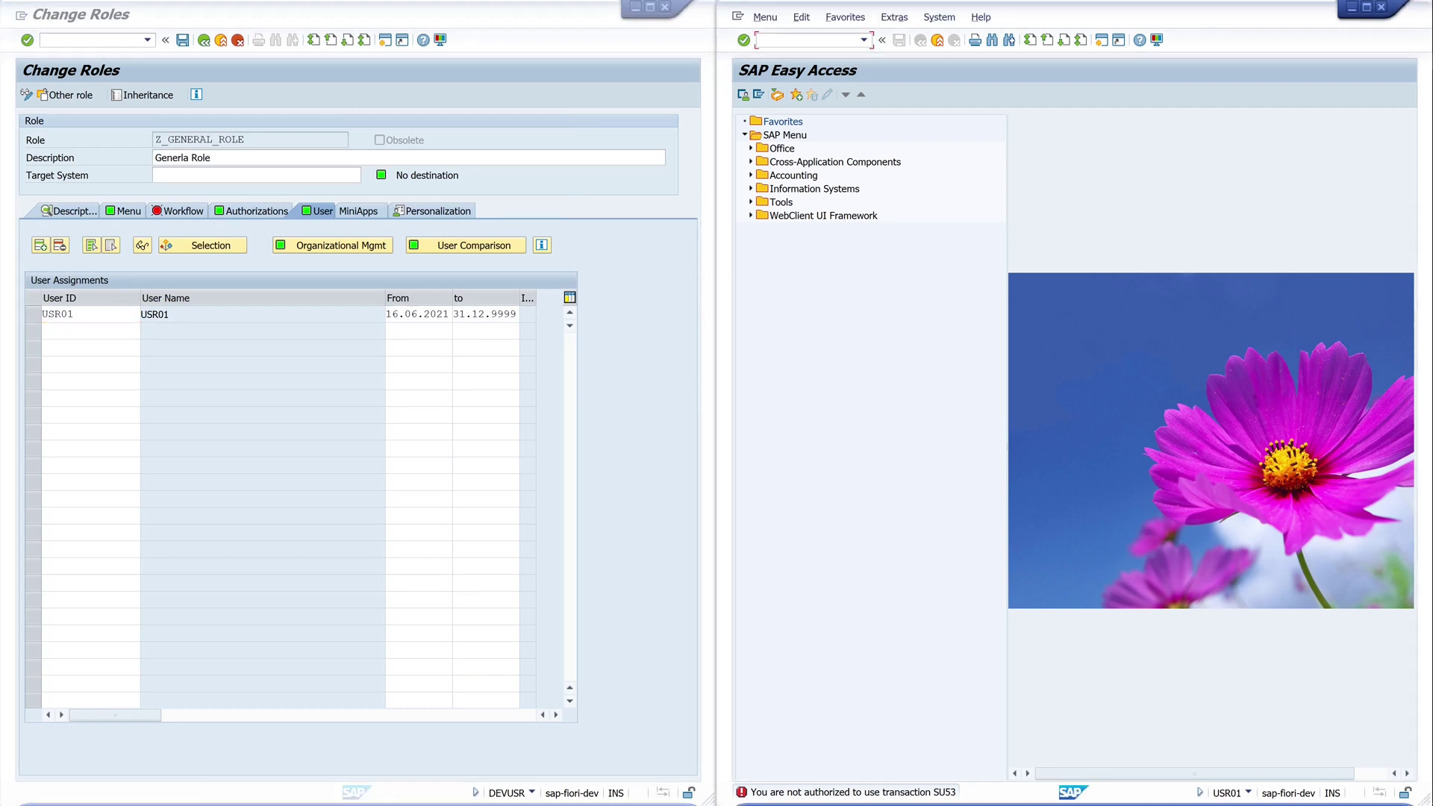
text(/nsu3)
key(Return)
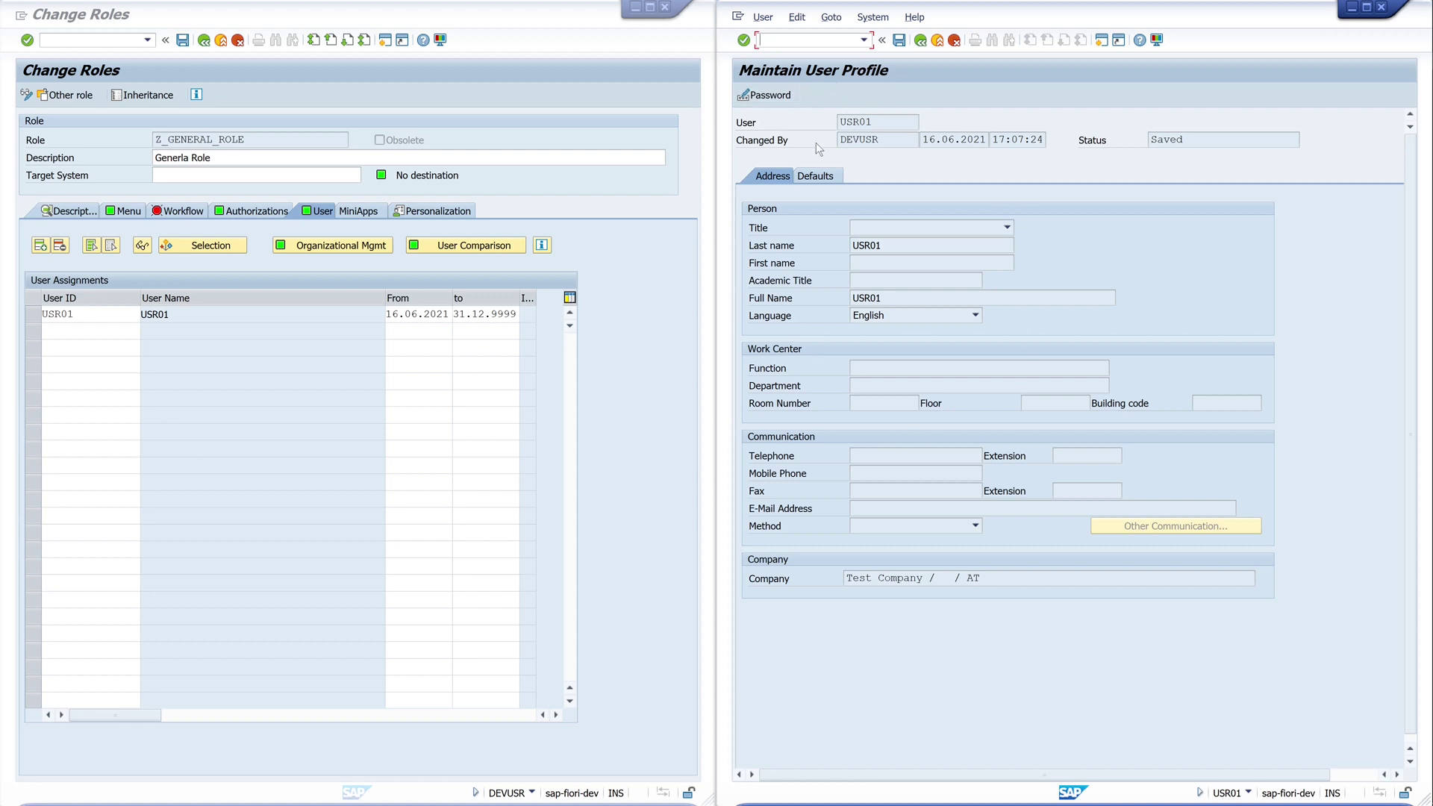
click(768, 95)
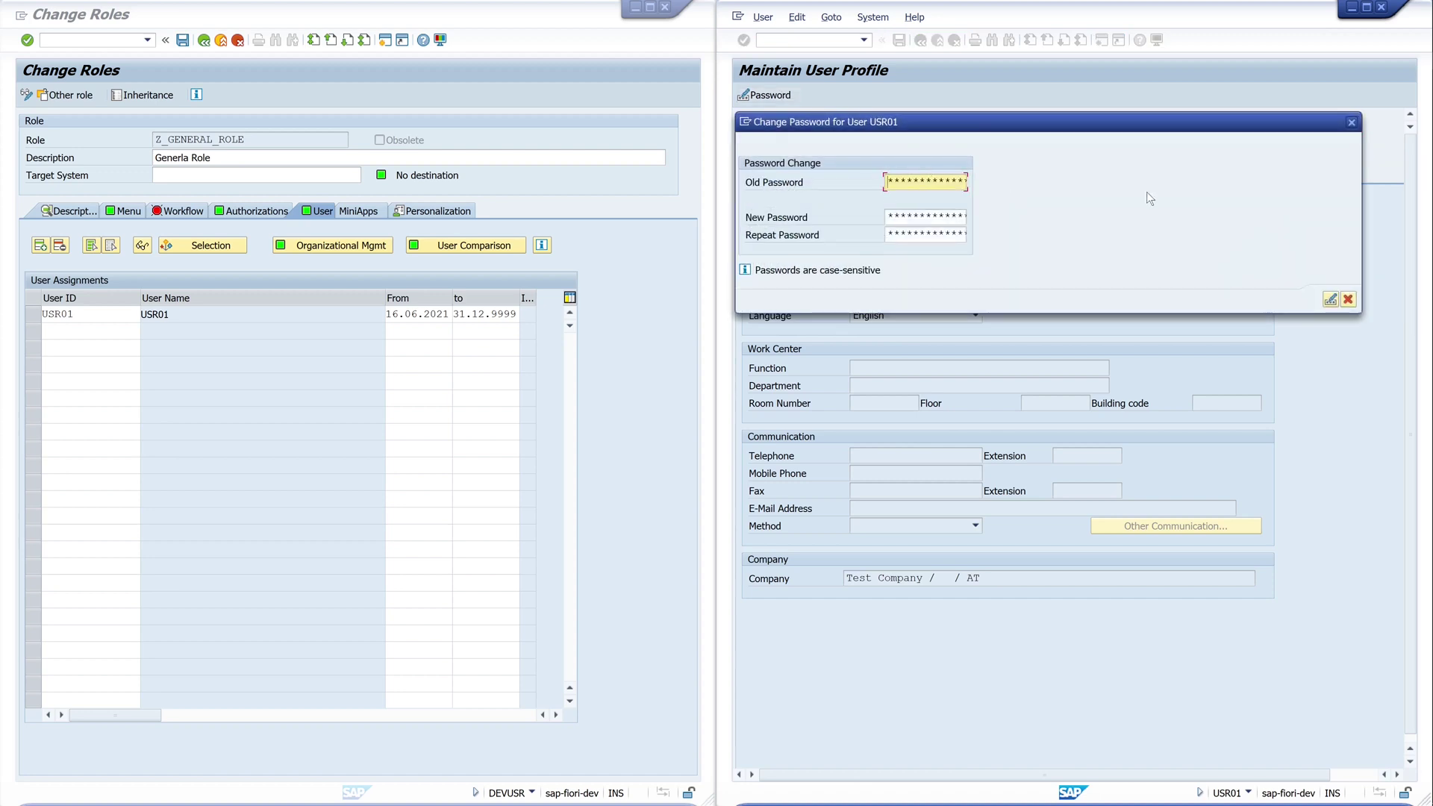
click(1352, 123)
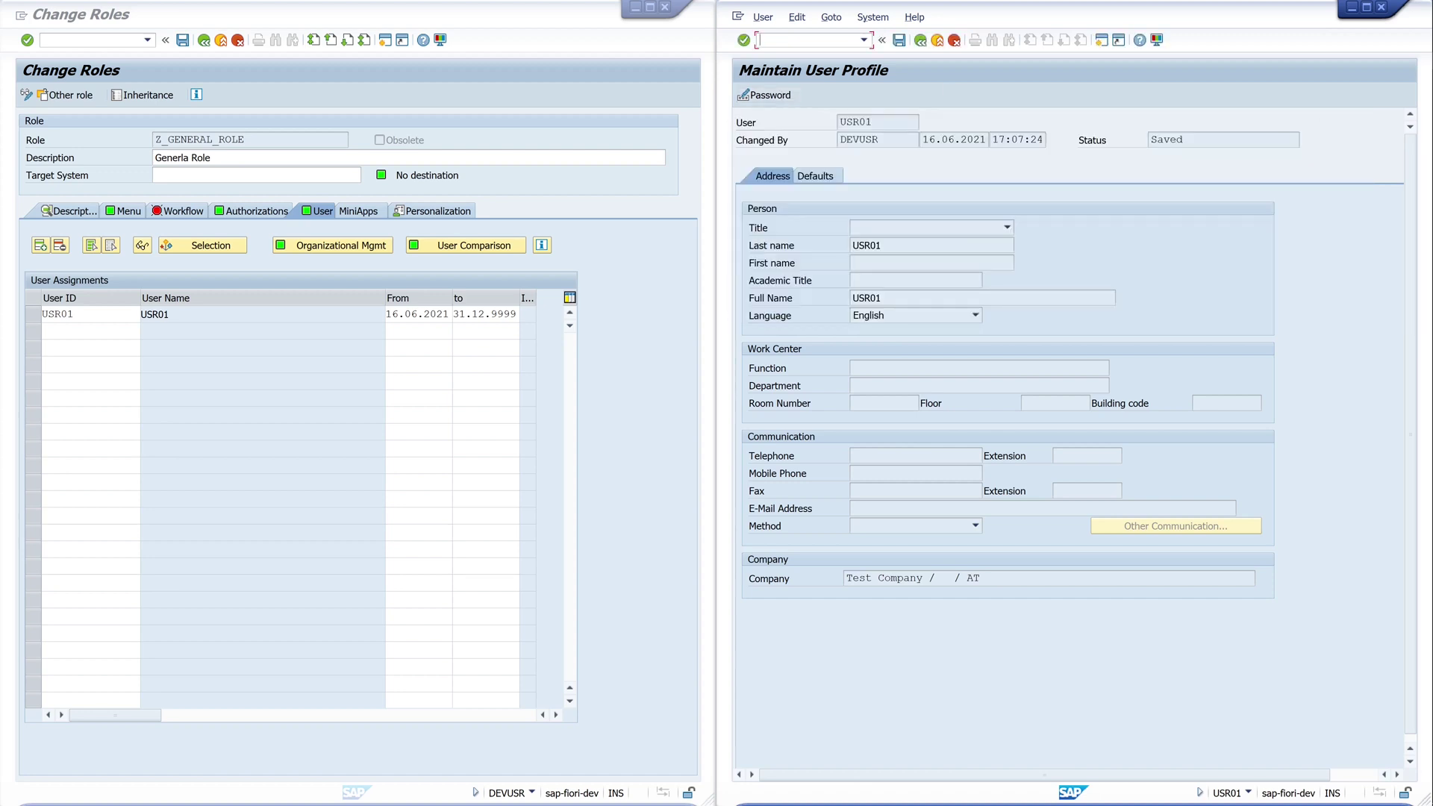
text(/ns53)
key(Return)
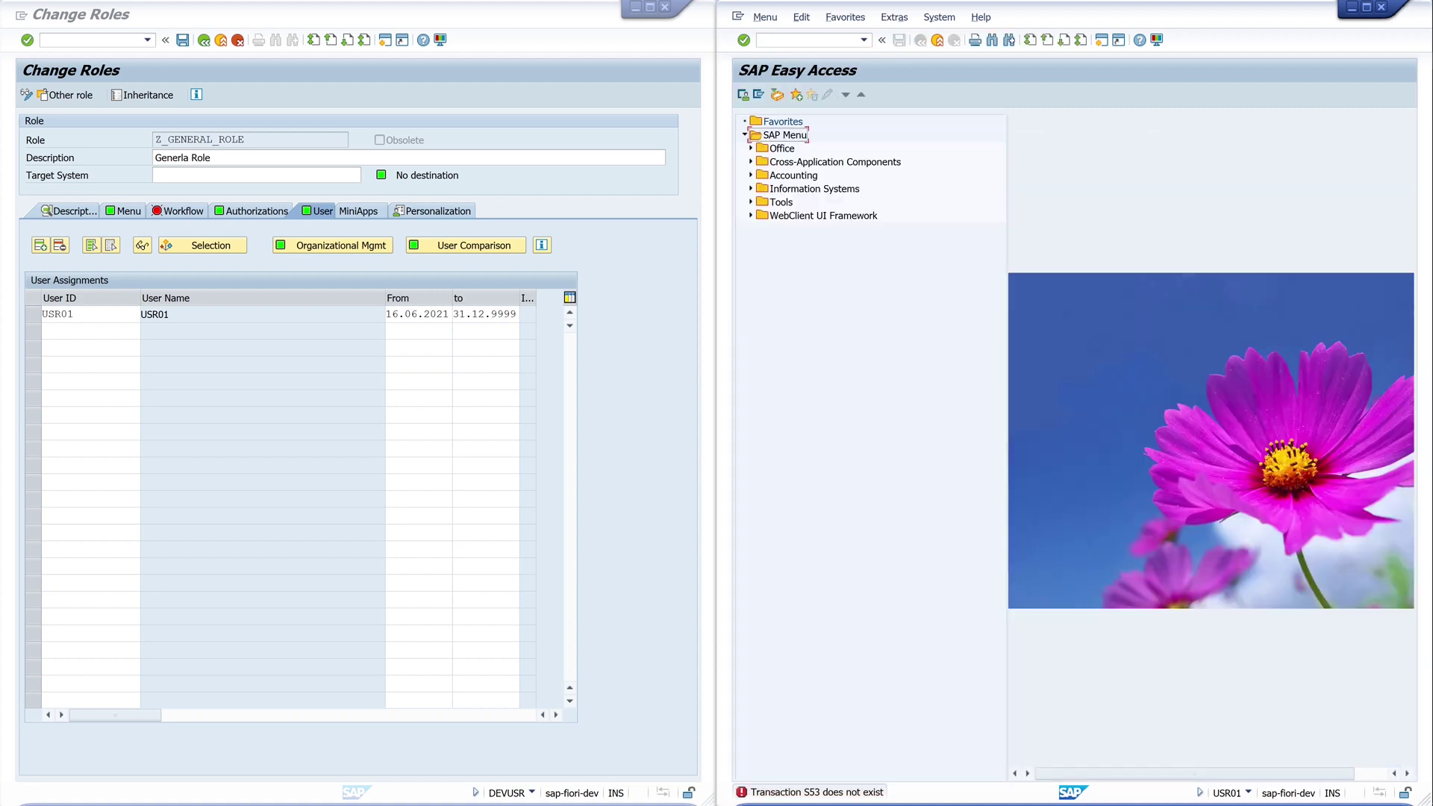
text(/nsu53)
Step: Run SU53 to show the test user's authorization data and resize that window beside the role
key(Return)
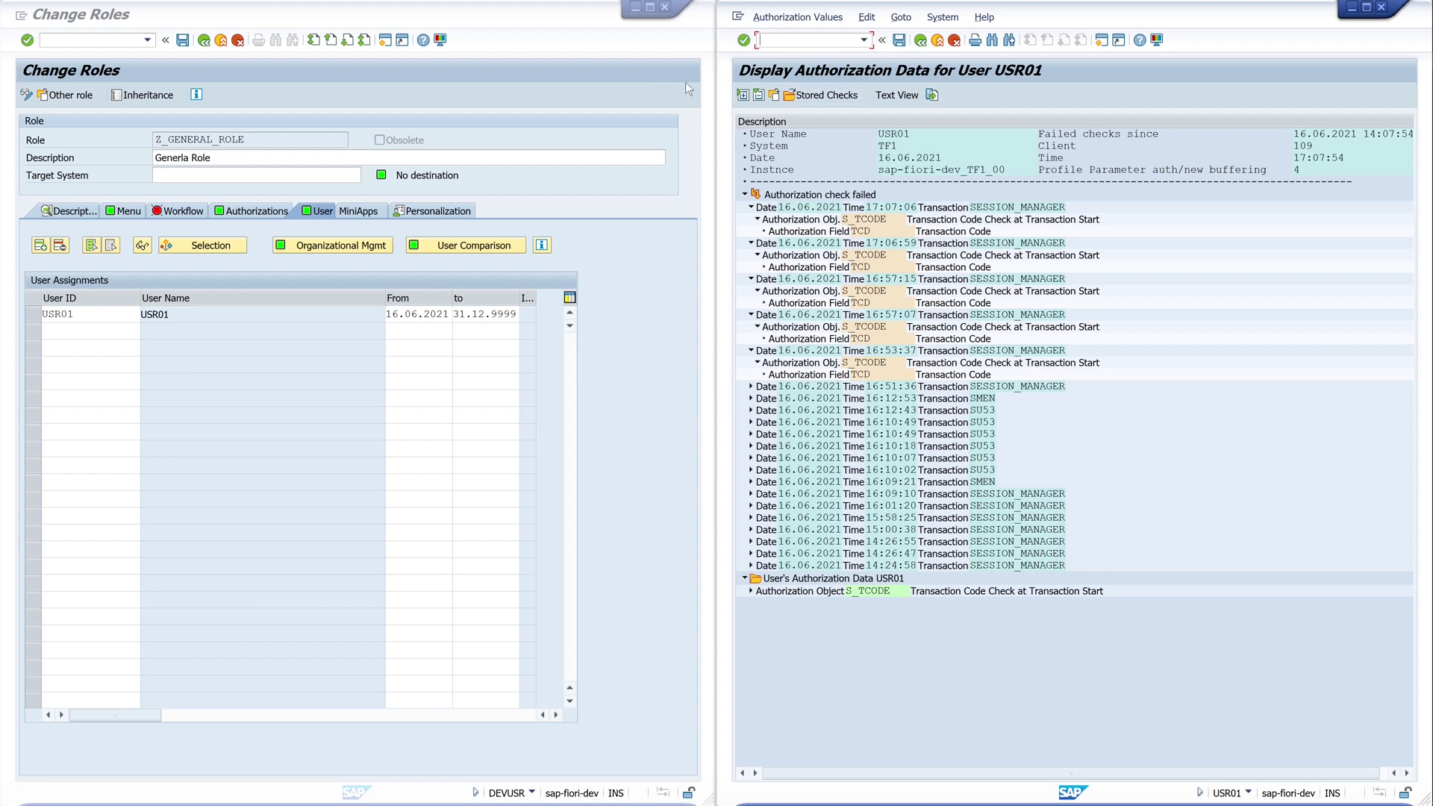
drag(715, 87, 343, 87)
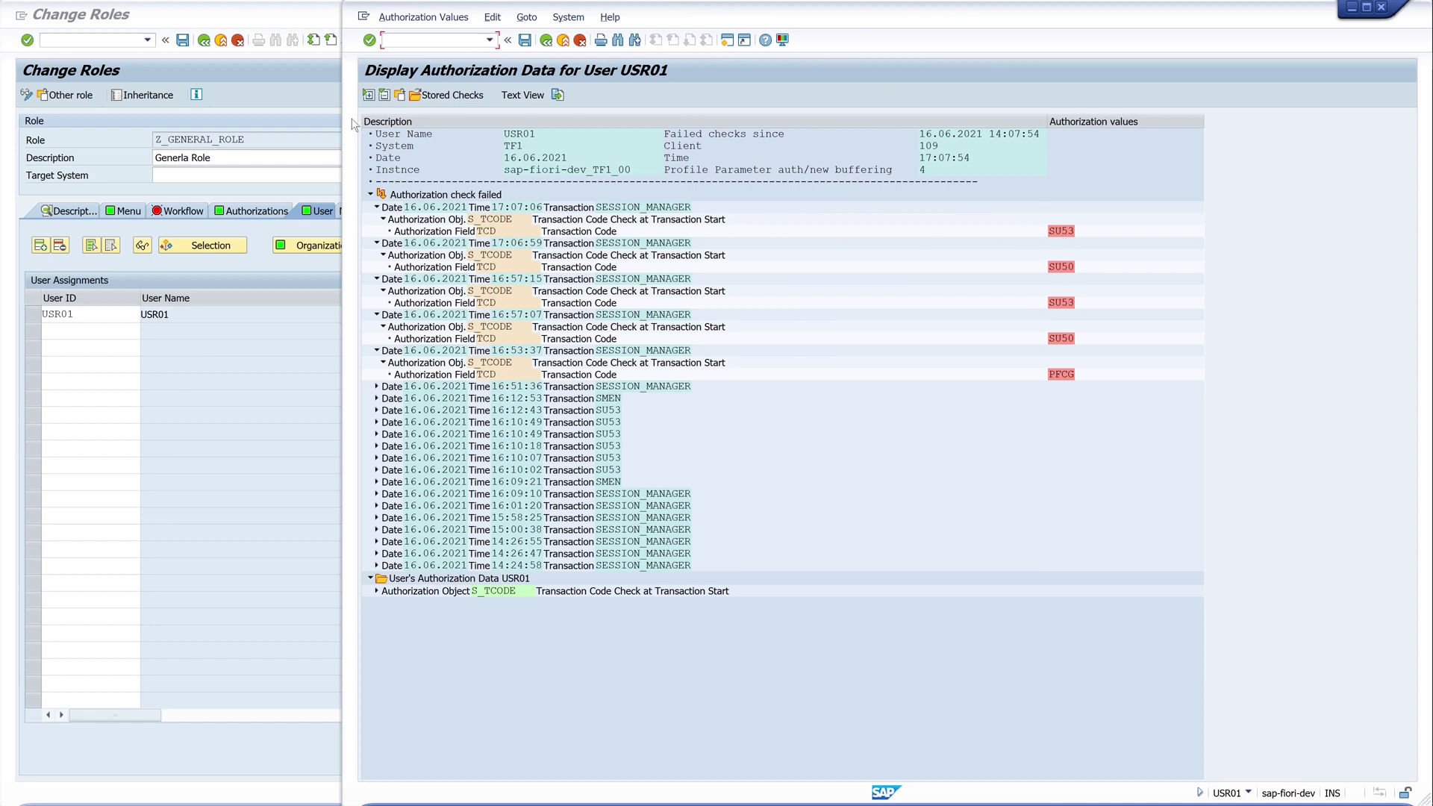
drag(344, 109, 719, 102)
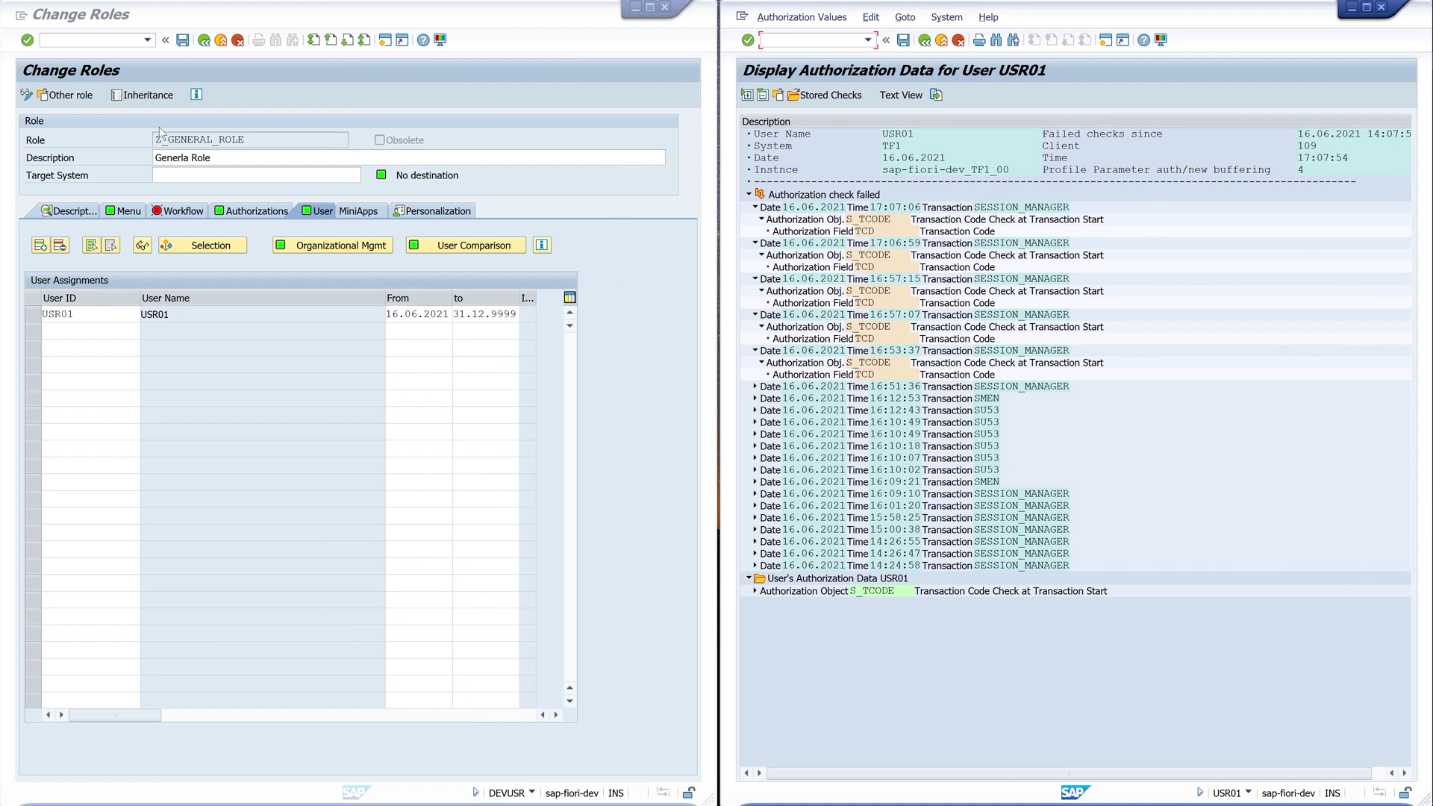
Step: Delete USR01's assignment row from Z_GENERAL_ROLE, save, and complete the user master comparison
click(33, 316)
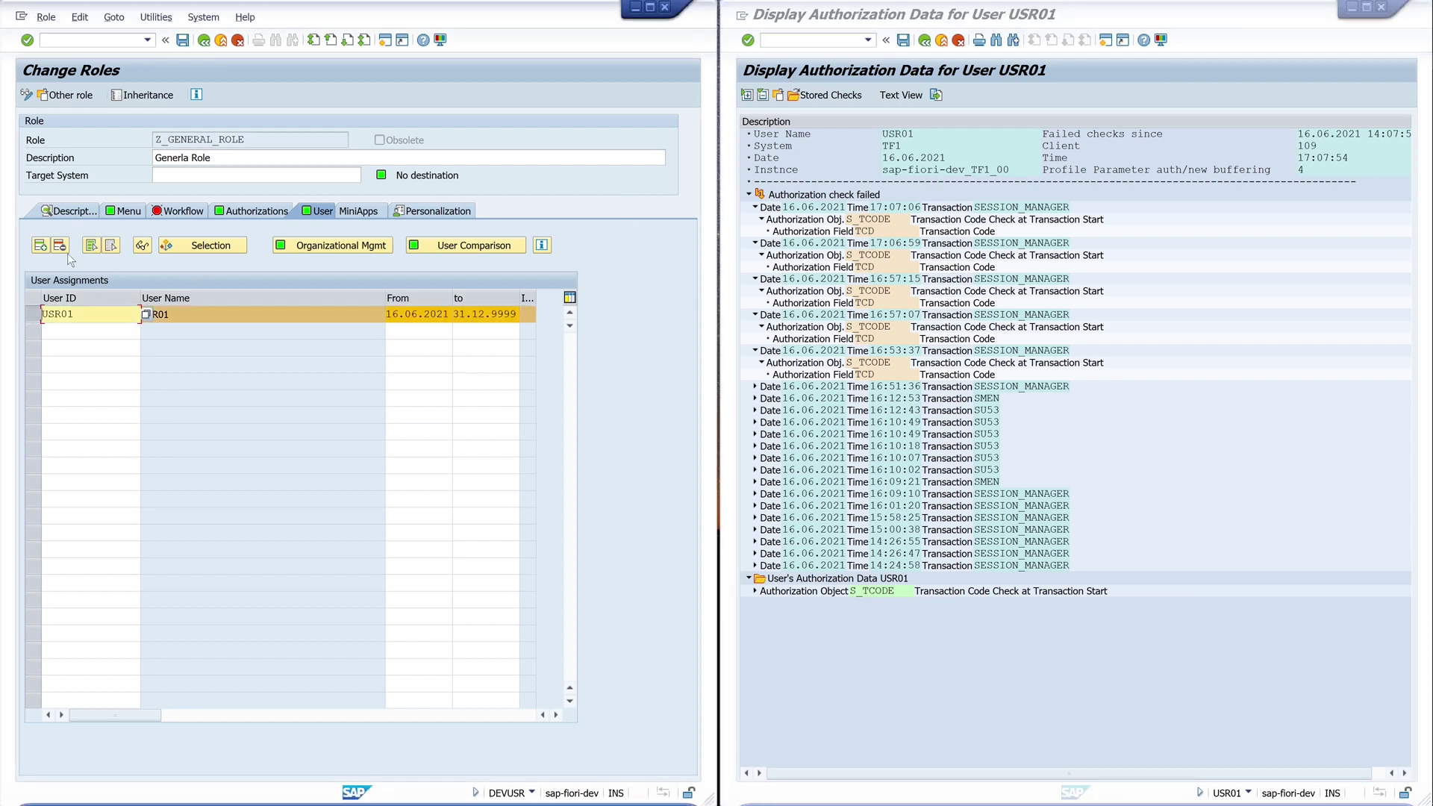
click(60, 247)
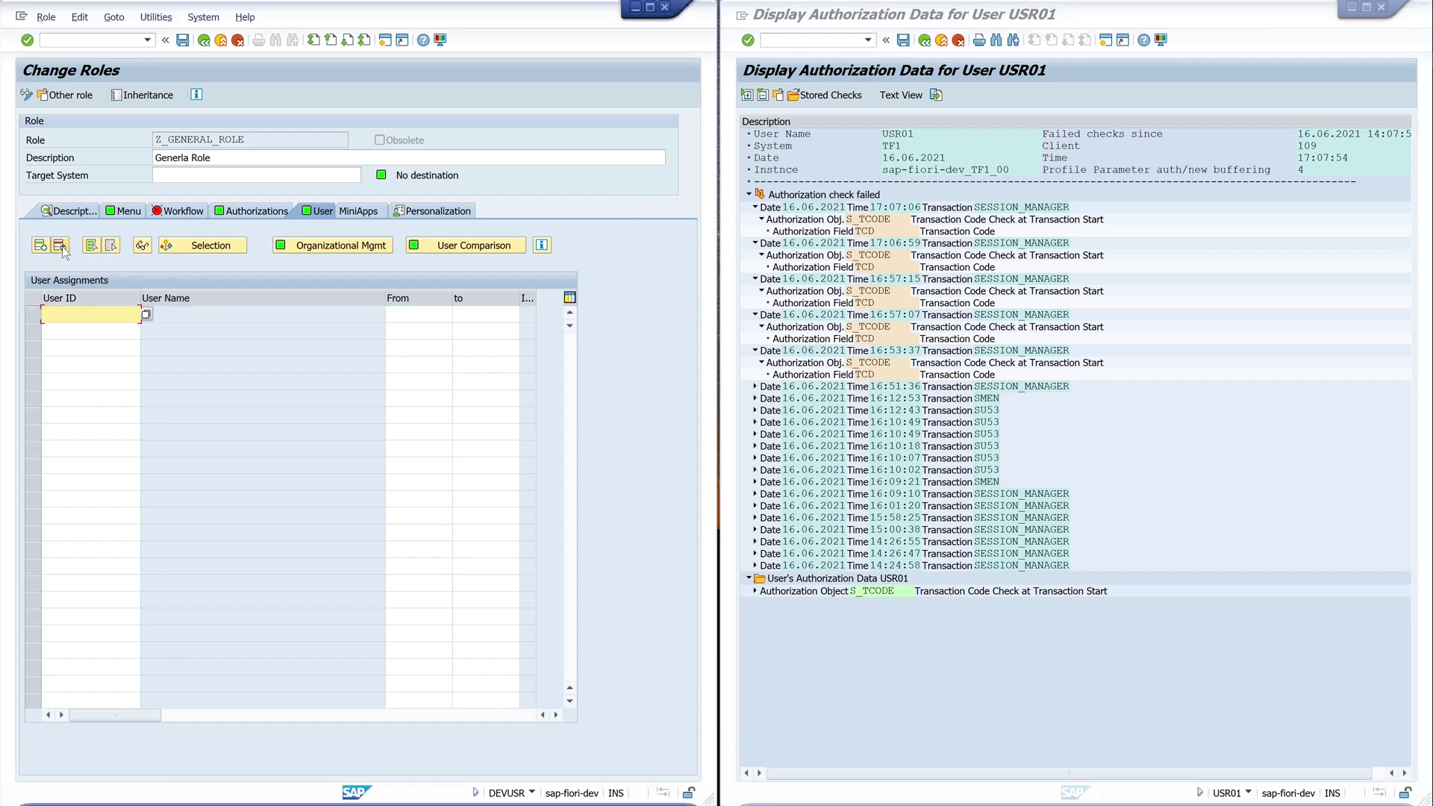
click(183, 41)
click(456, 246)
click(409, 300)
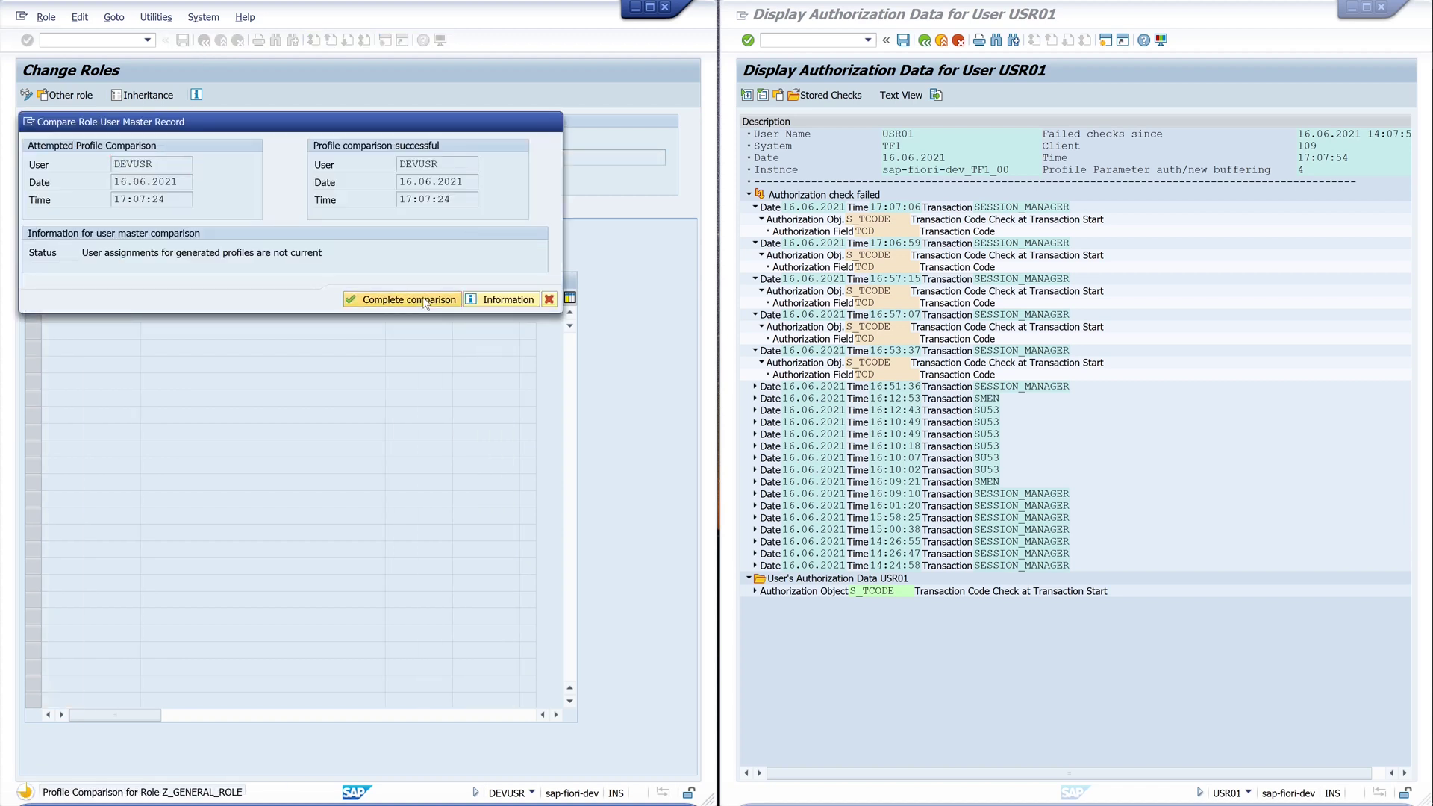
click(549, 298)
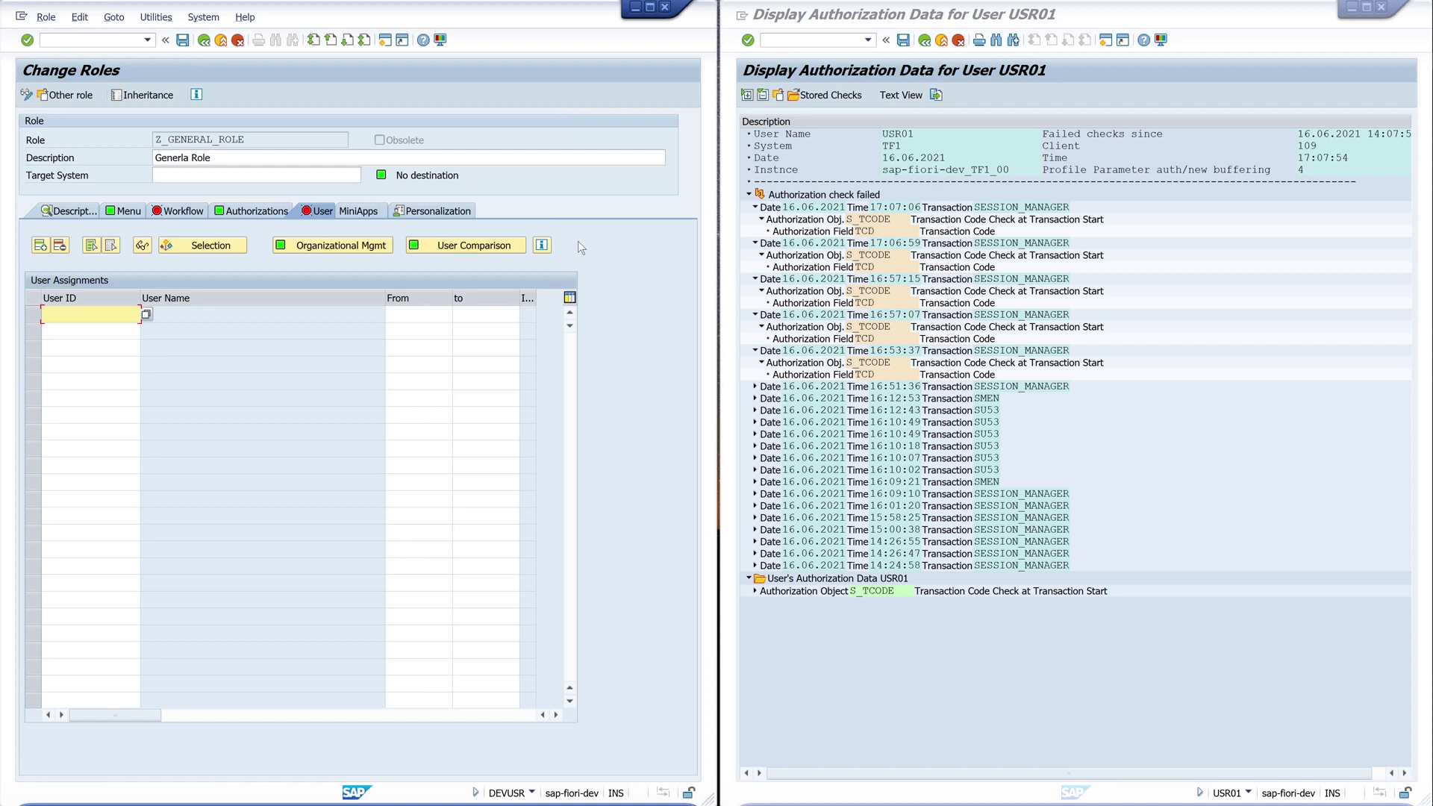
click(75, 40)
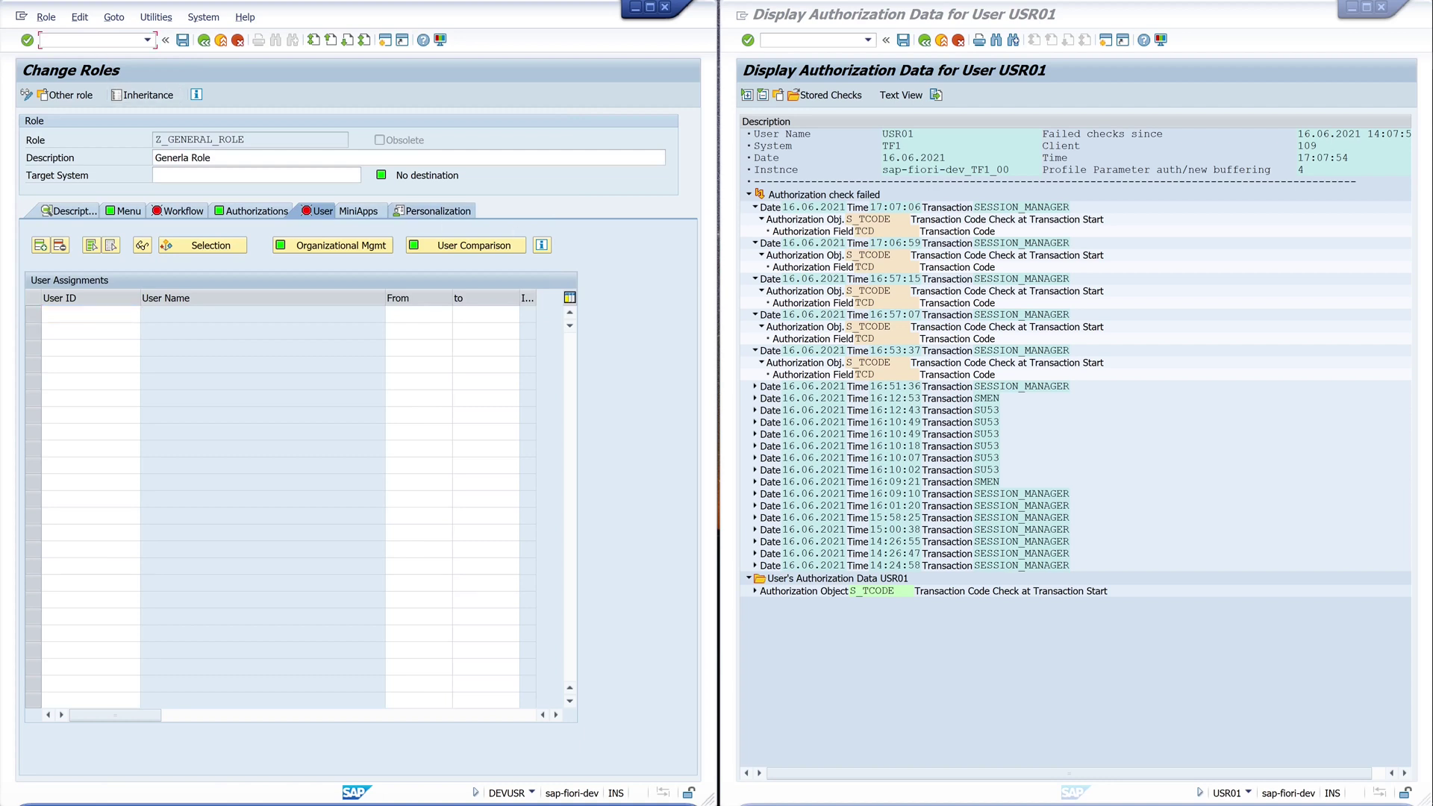
text(/nsu01)
Step: Open USR01 in SU01 change mode on its Roles tab
key(Return)
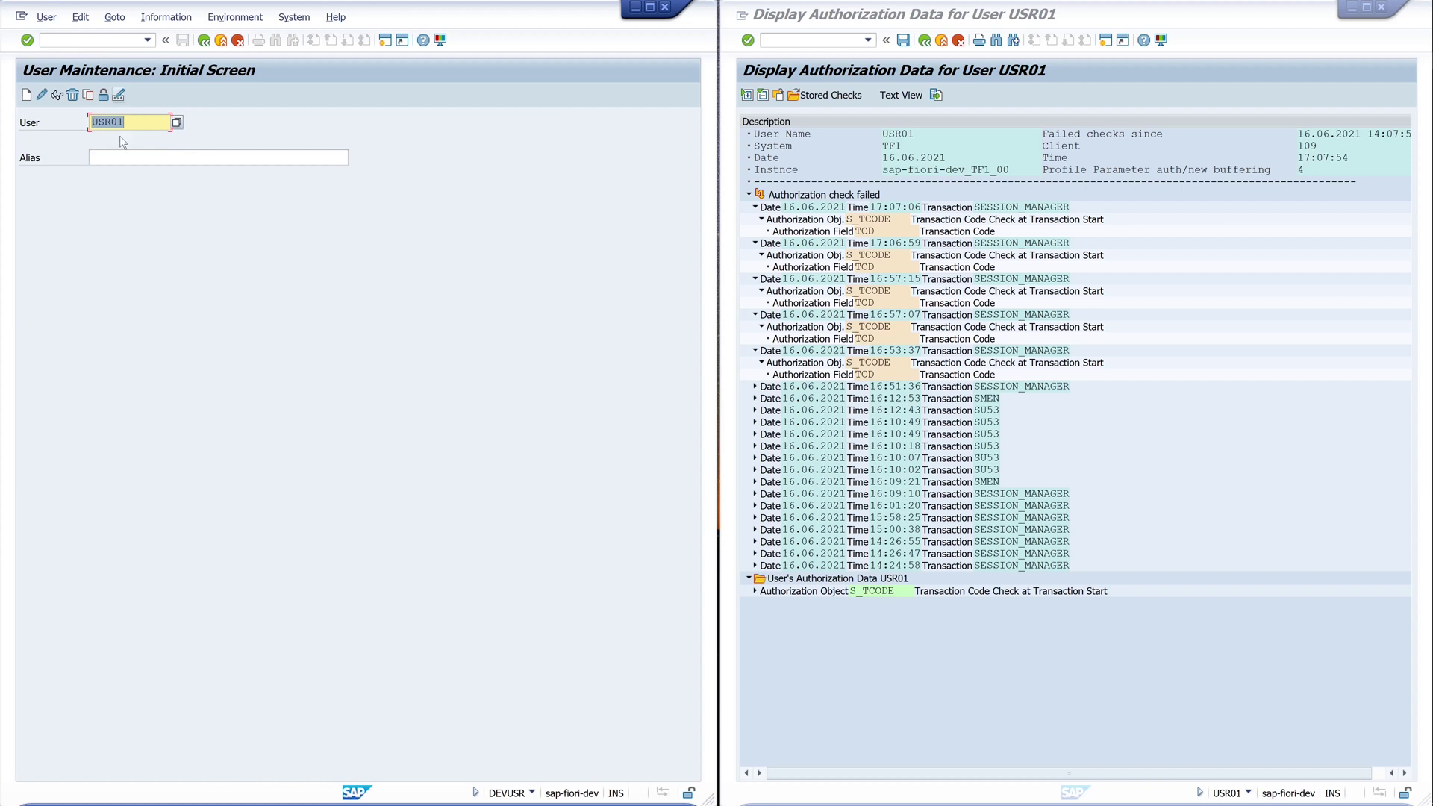
click(43, 95)
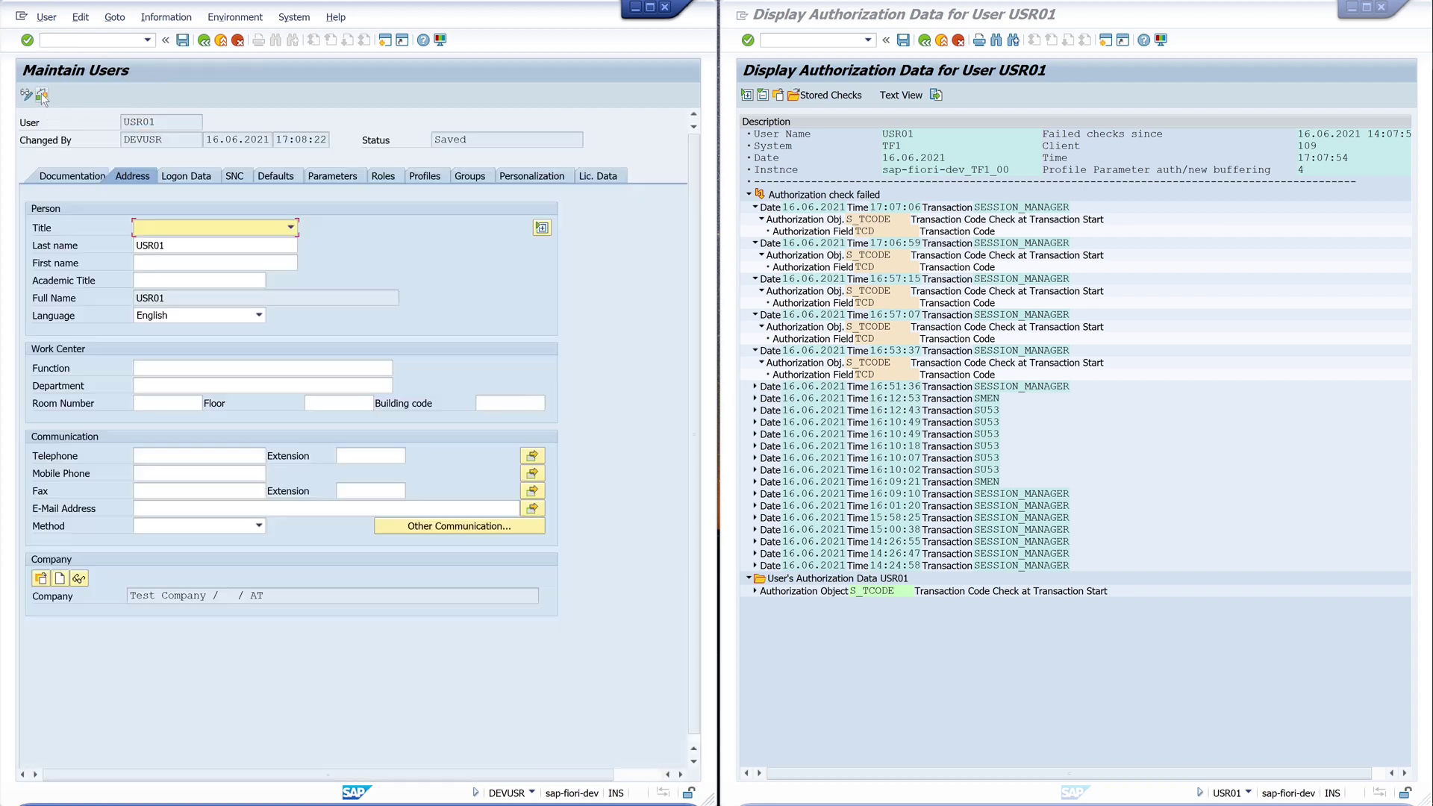
click(391, 177)
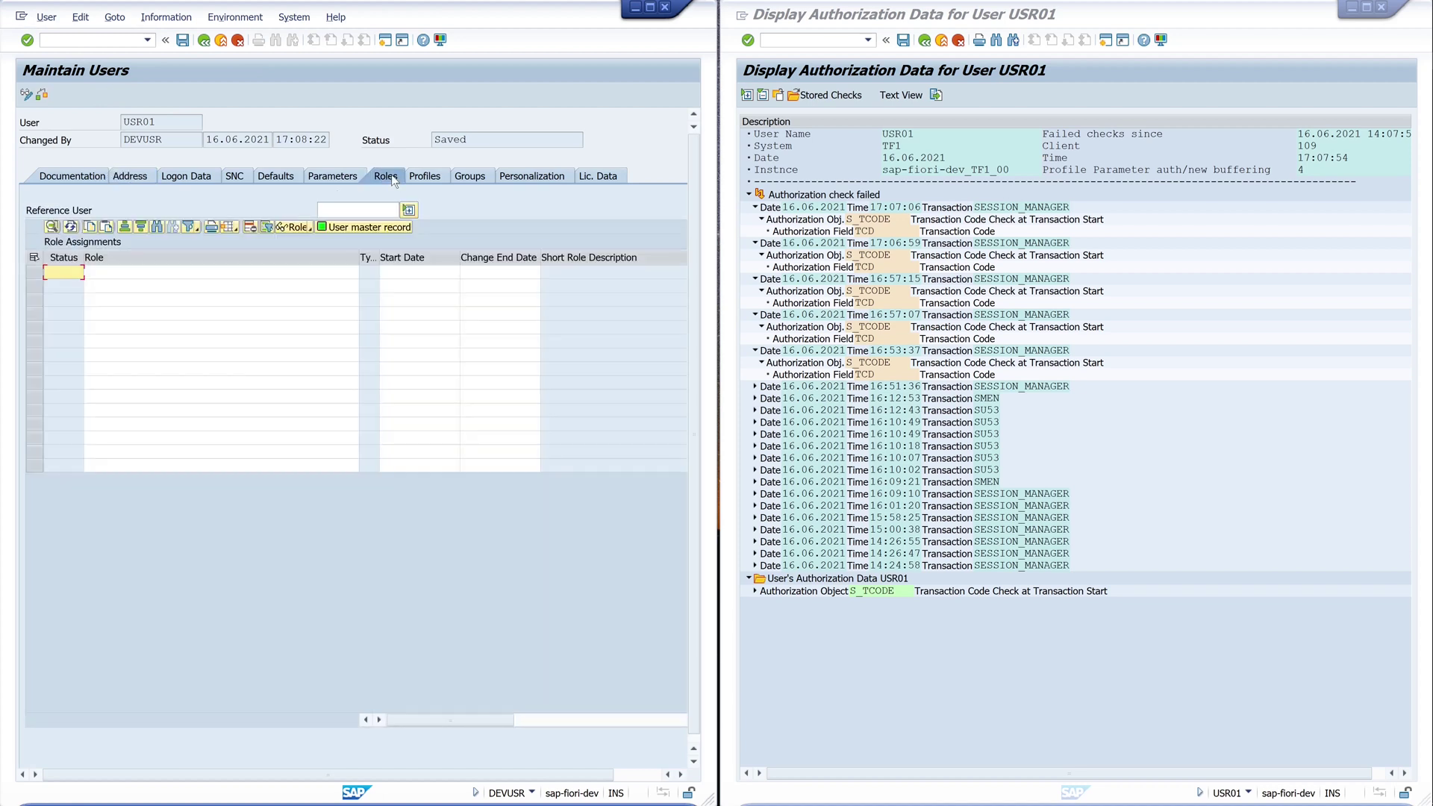
click(183, 275)
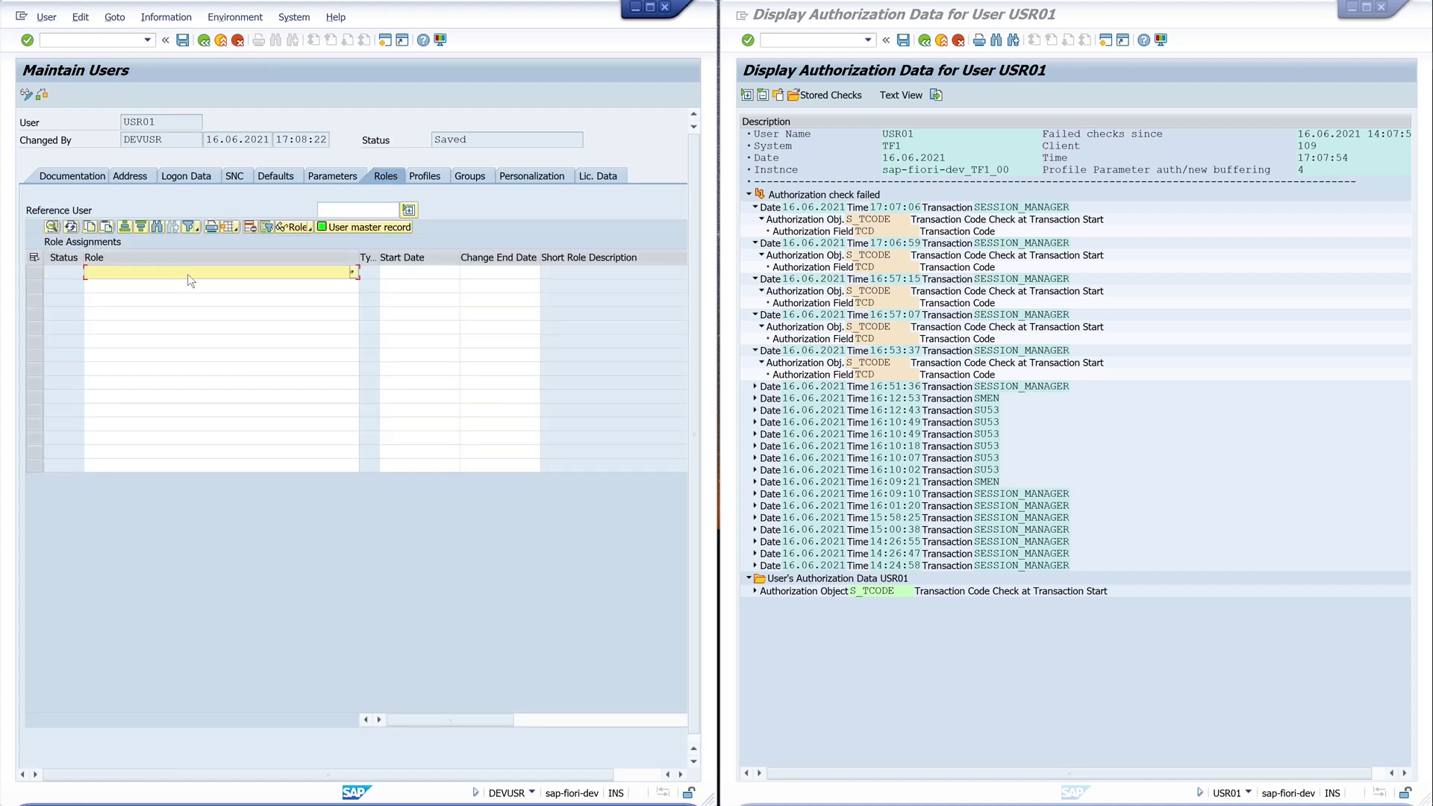
Step: Find Z_GENERAL_ROLE with search pattern z*general*, add it to USR01's roles and save
click(354, 273)
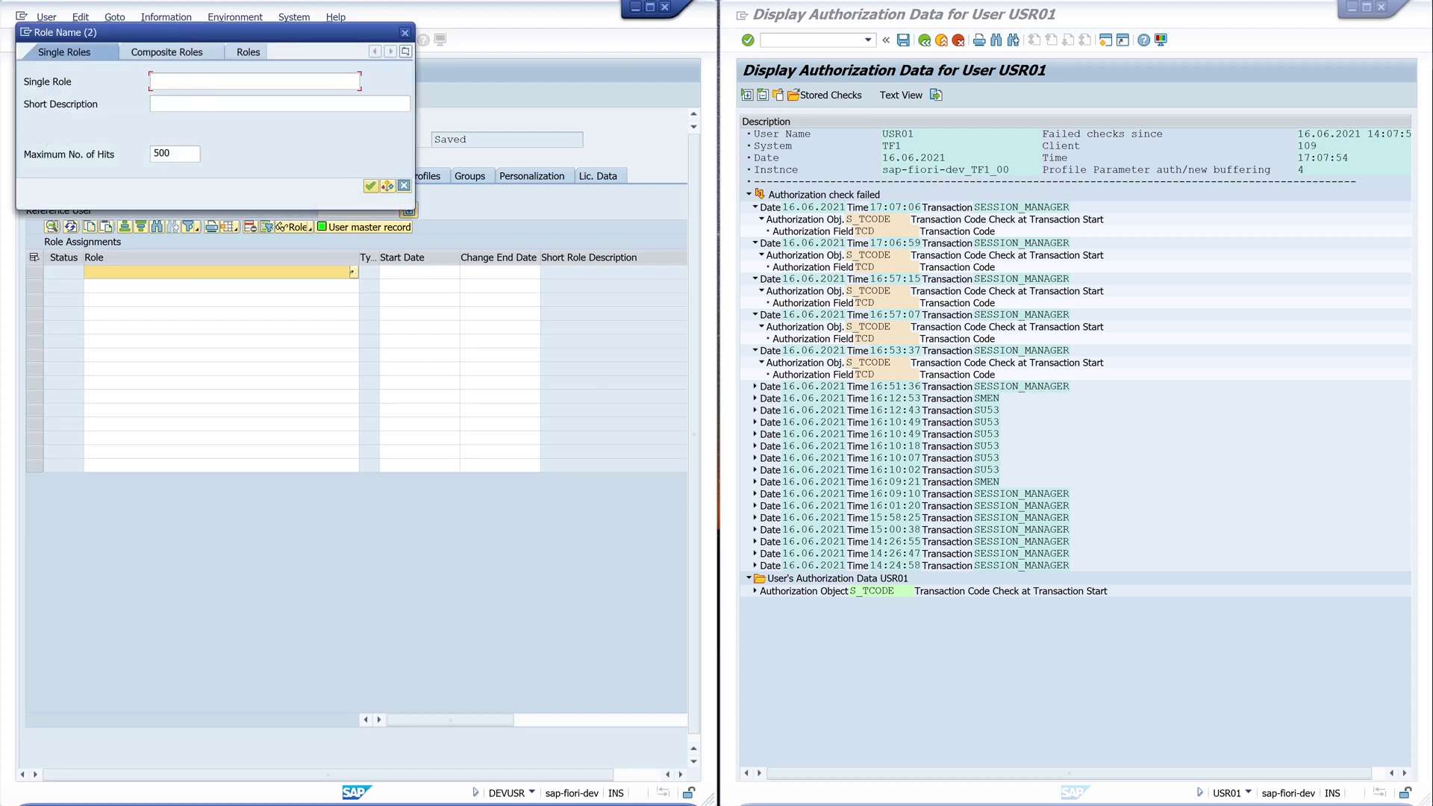
text(z*general*)
key(Return)
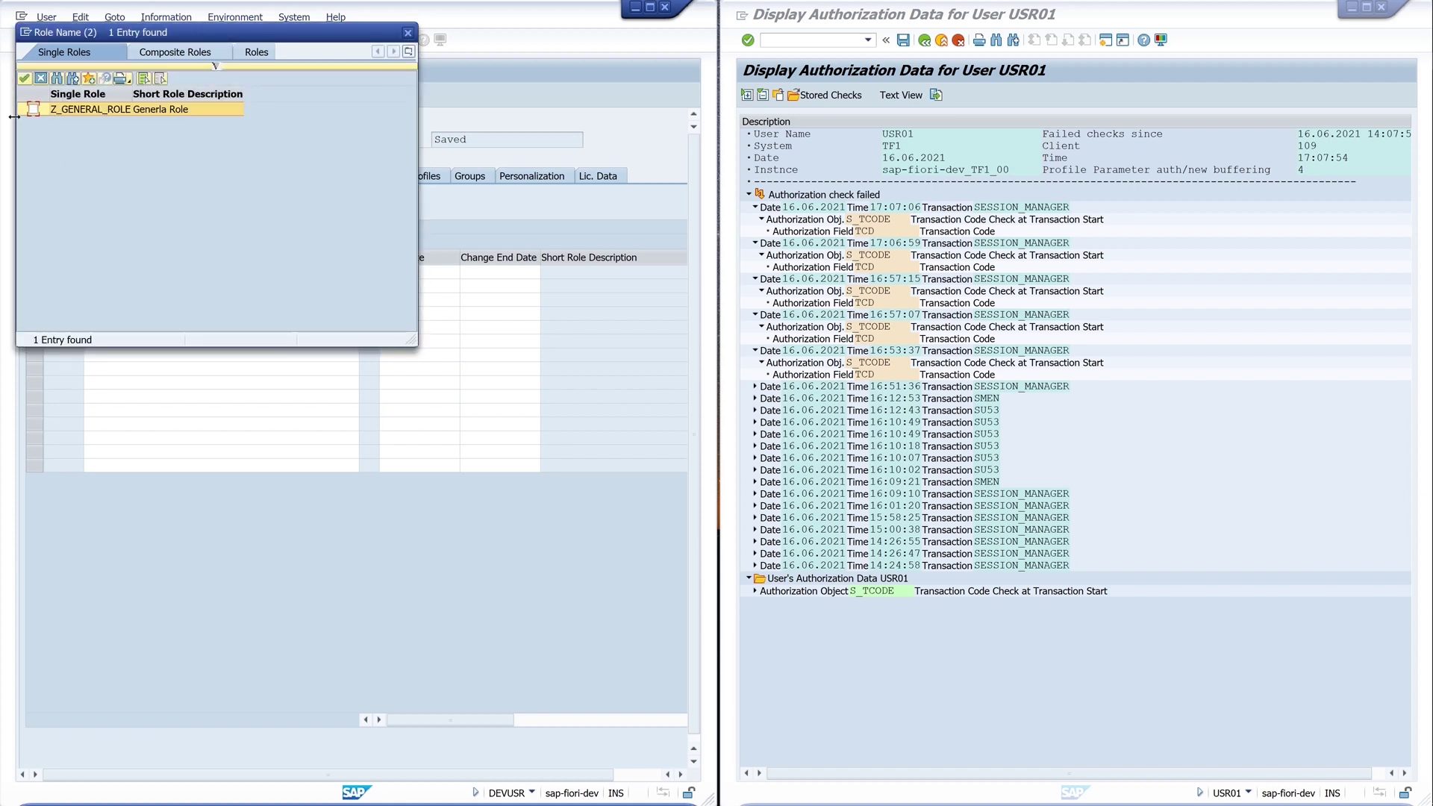
click(34, 109)
click(25, 79)
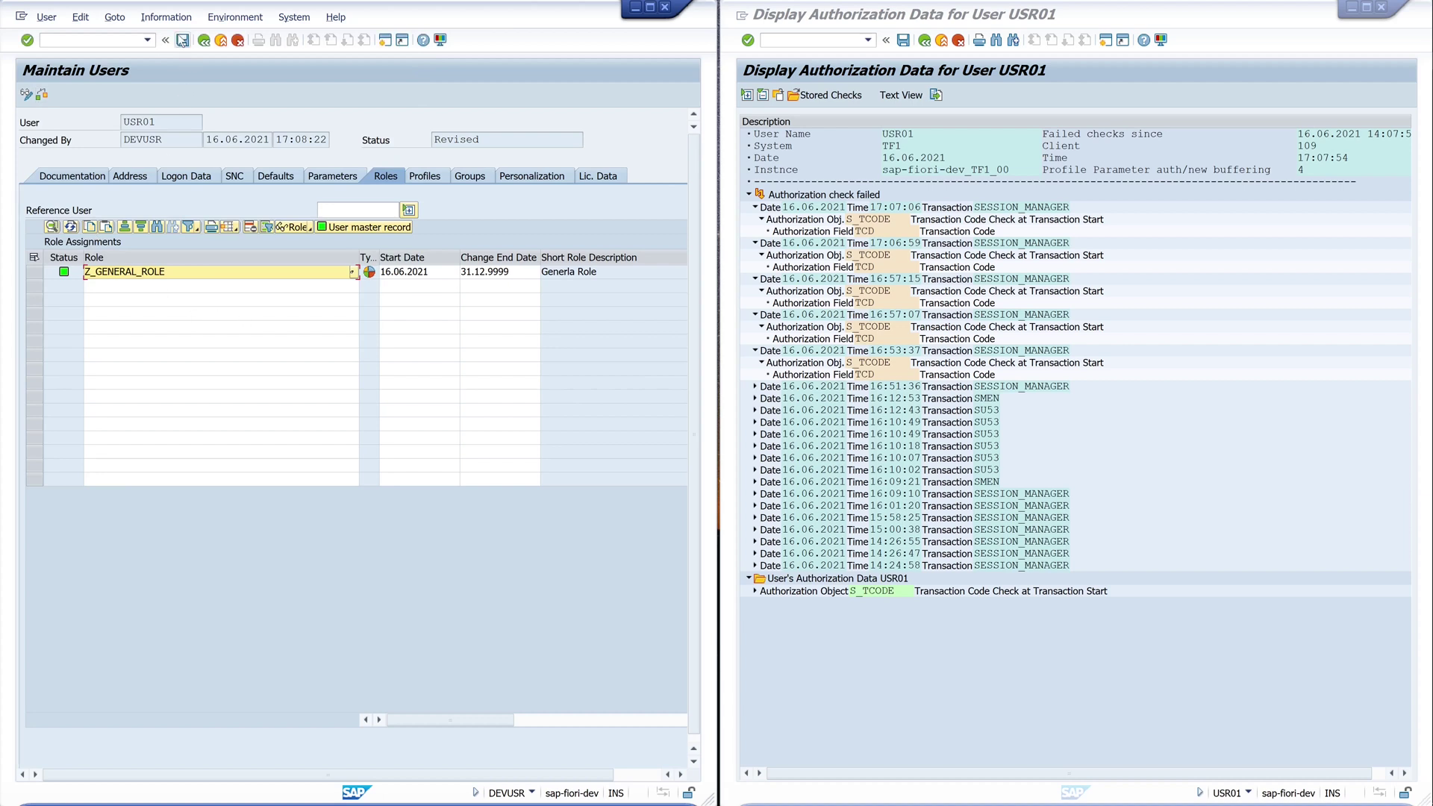
click(183, 41)
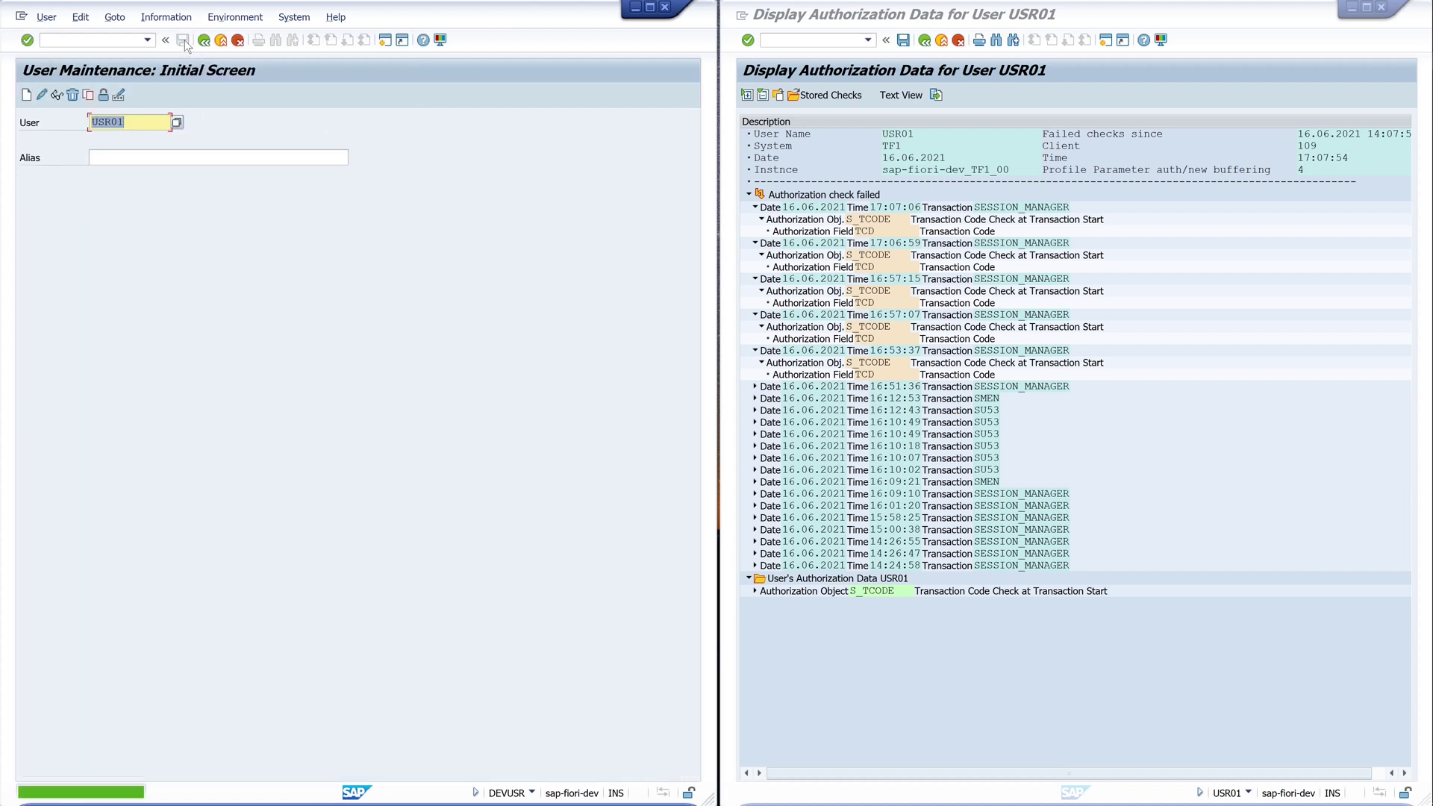
click(836, 42)
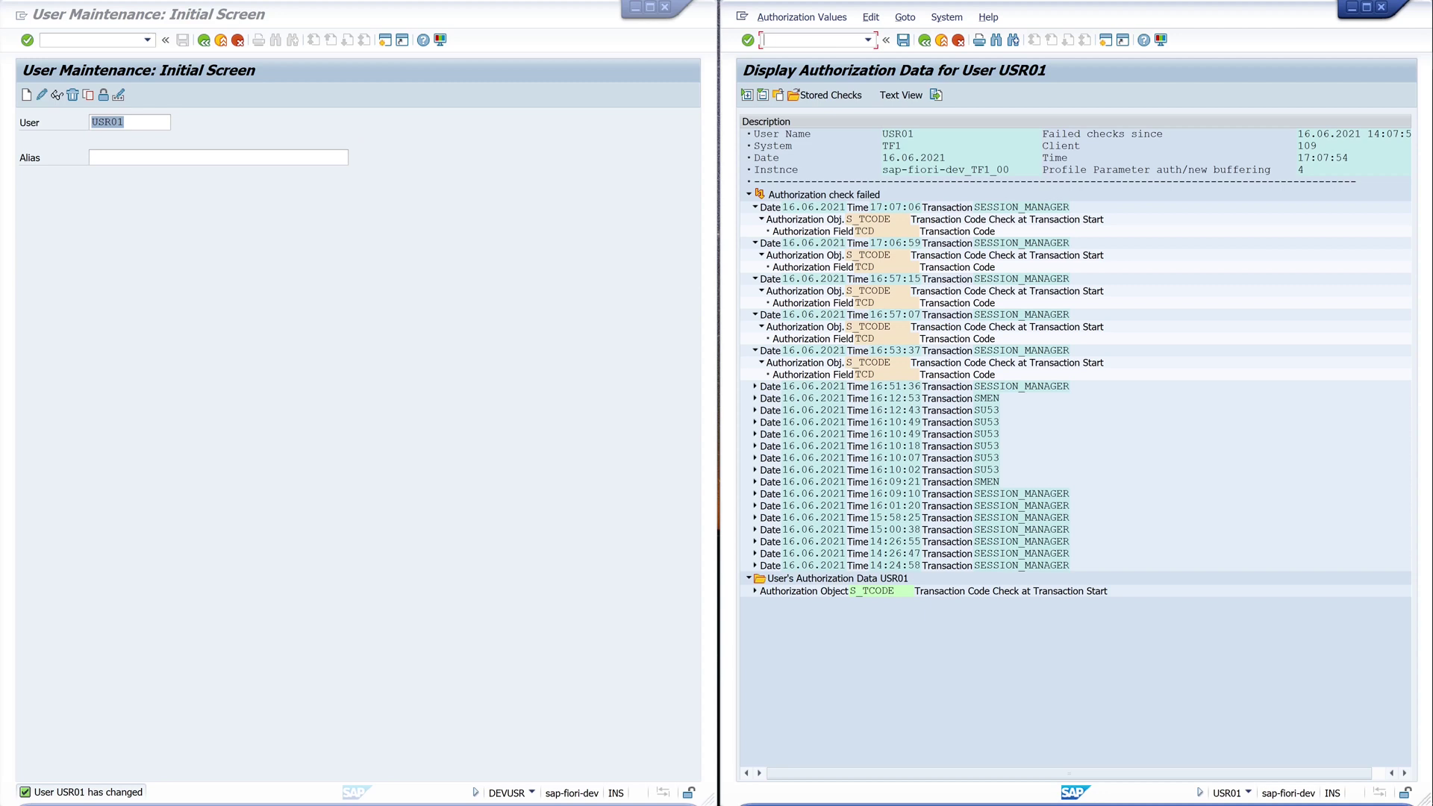
Step: In the test user's session, return to the main menu and run SU3 to maintain the user profile
text(/n)
key(Return)
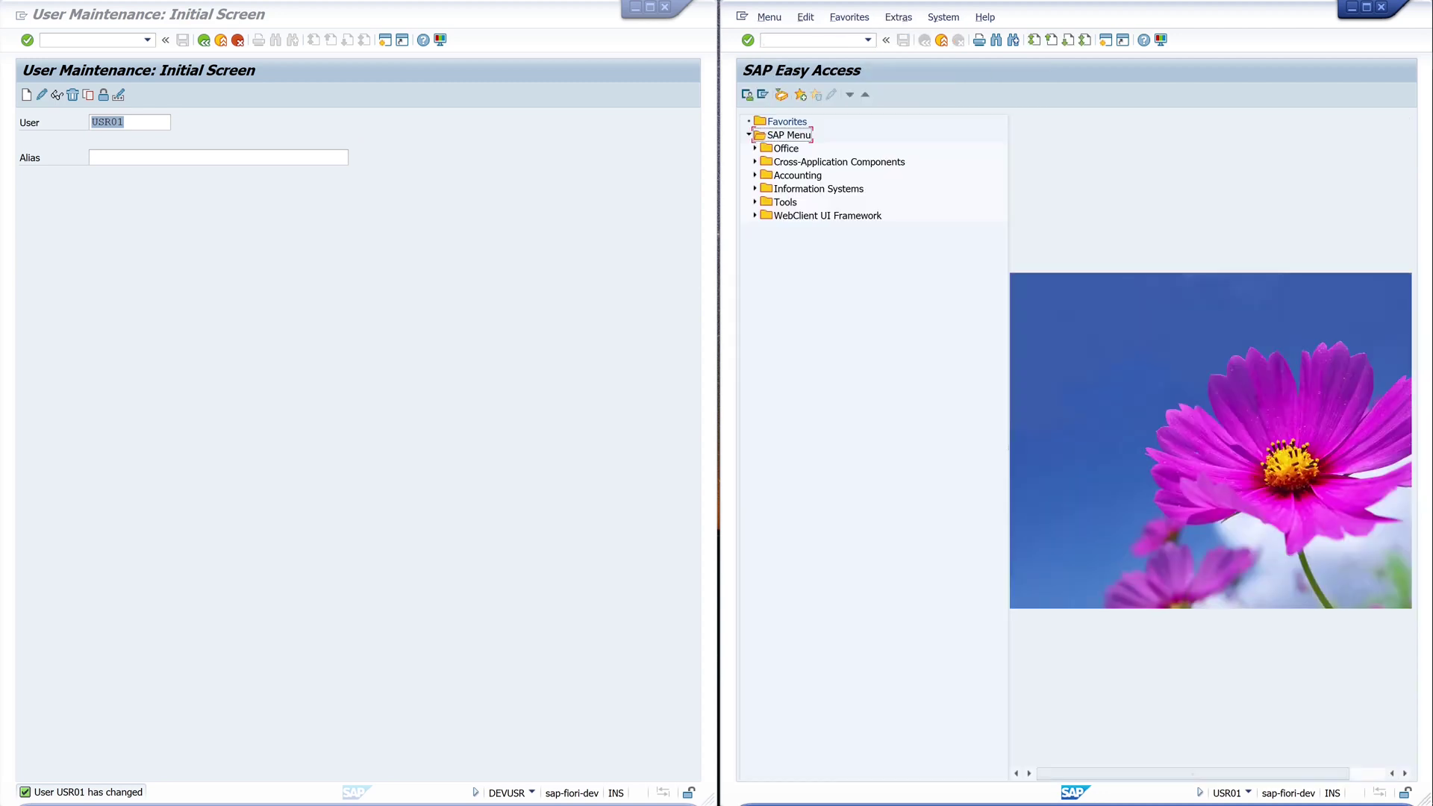
click(813, 39)
text(su3)
key(Return)
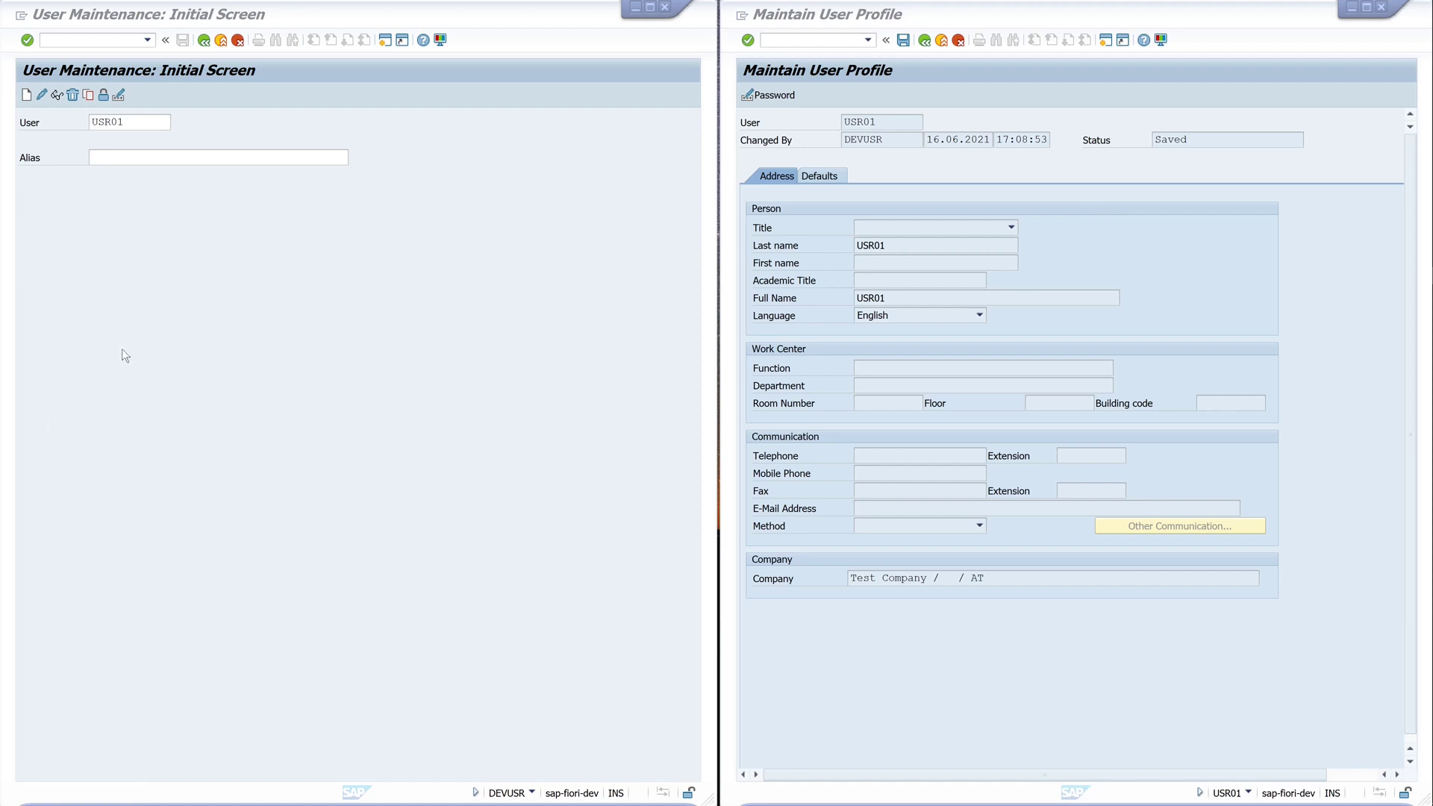
click(128, 263)
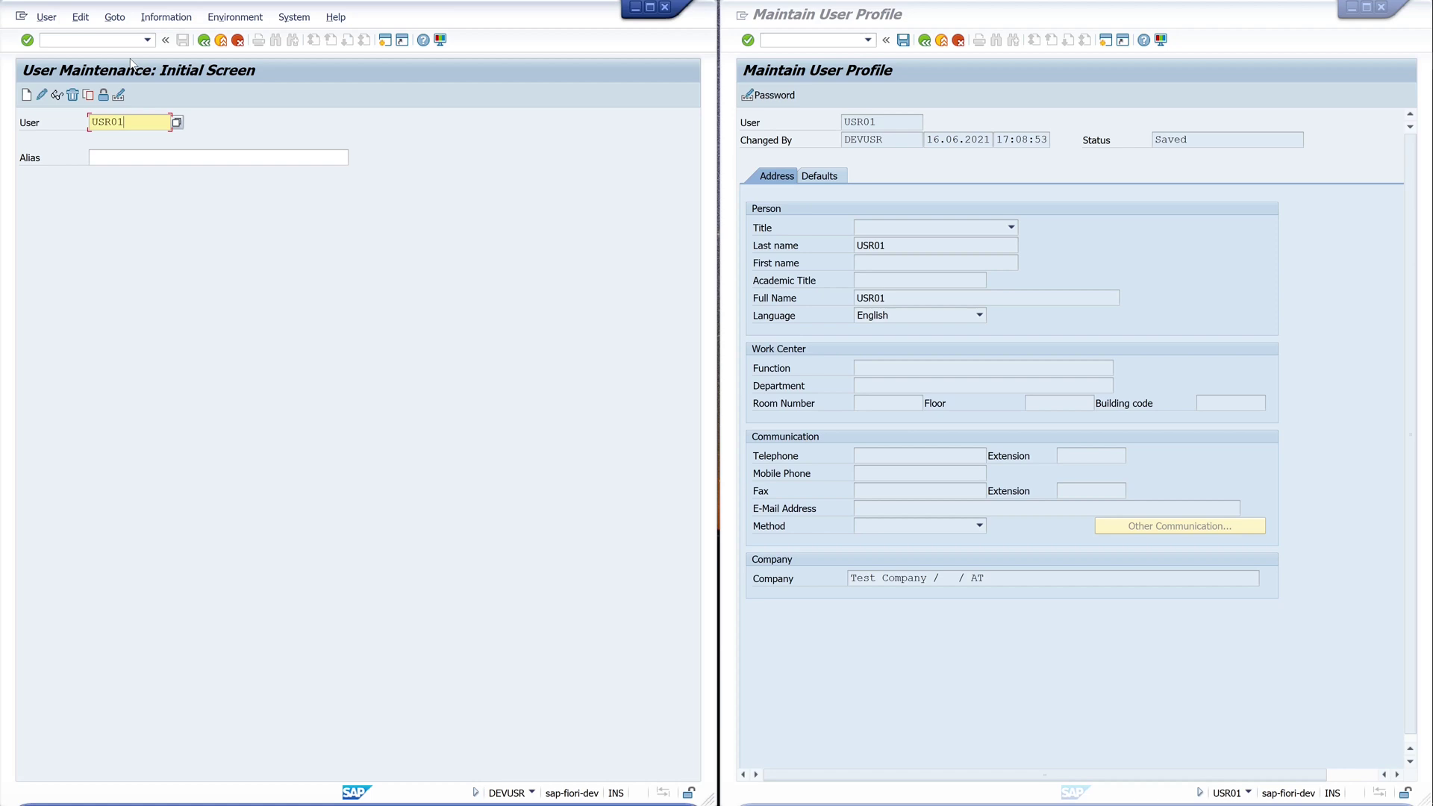
click(90, 40)
Step: Open Z_GENERAL_ROLE in PFCG for change and expand General on its Menu tab
text(/npfcg)
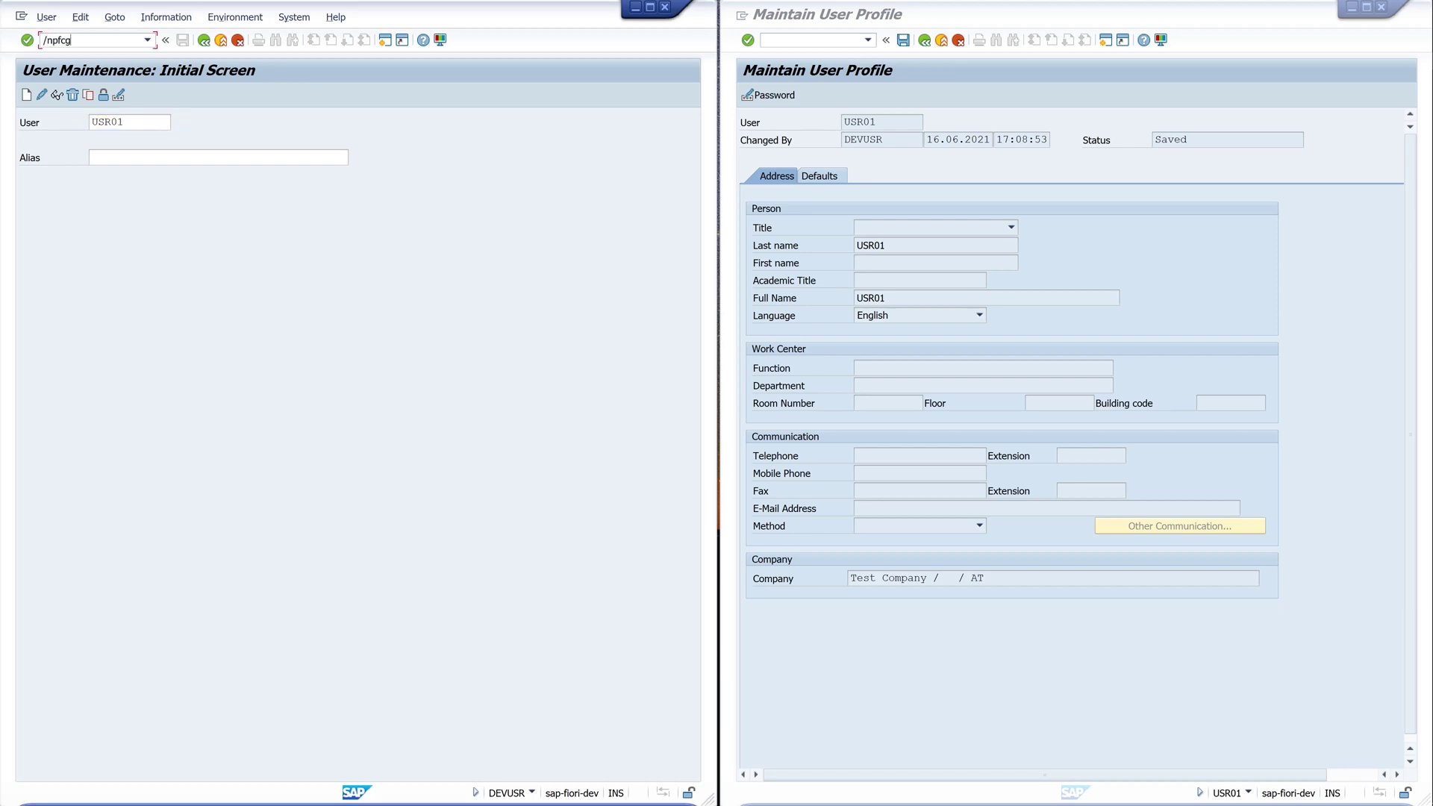
key(Return)
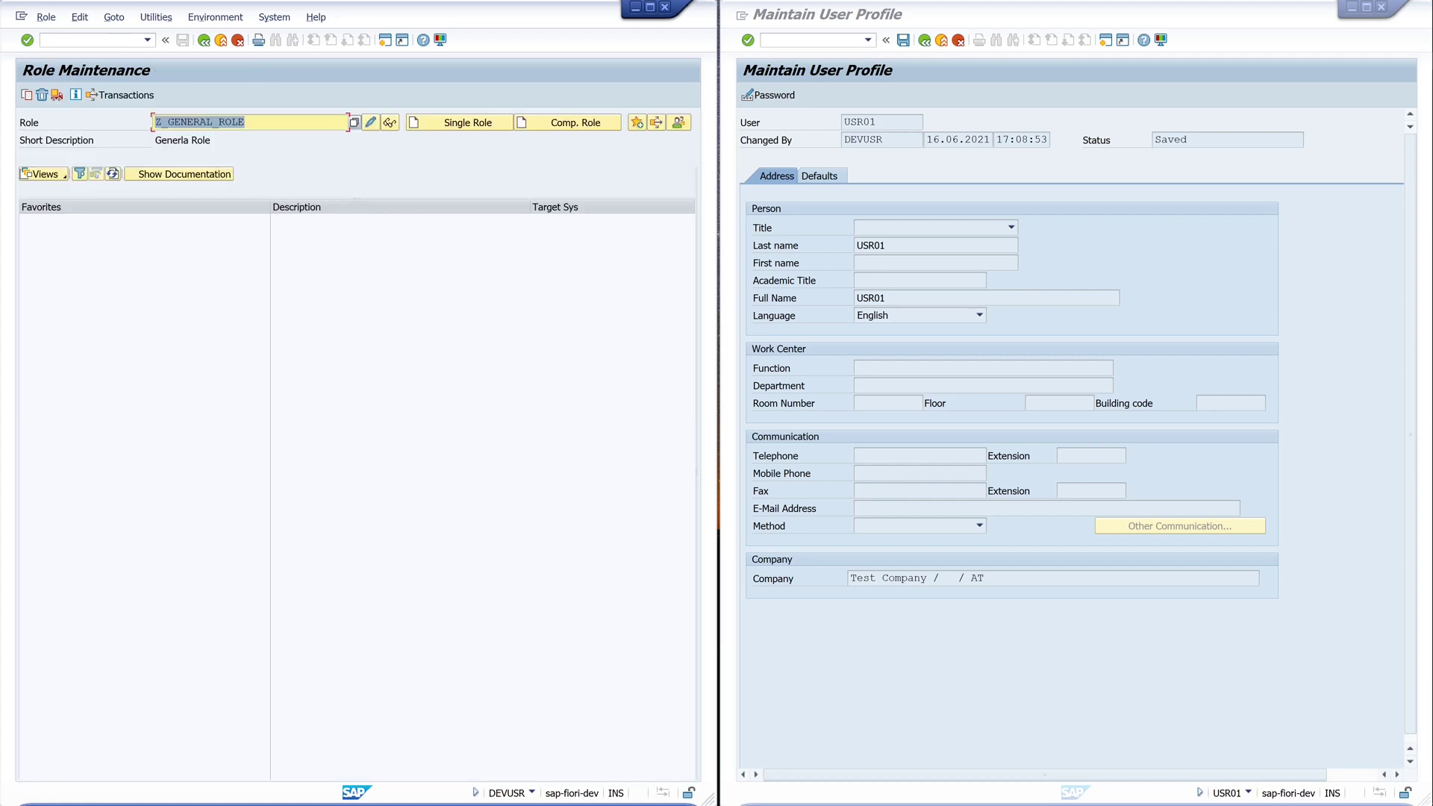
click(371, 122)
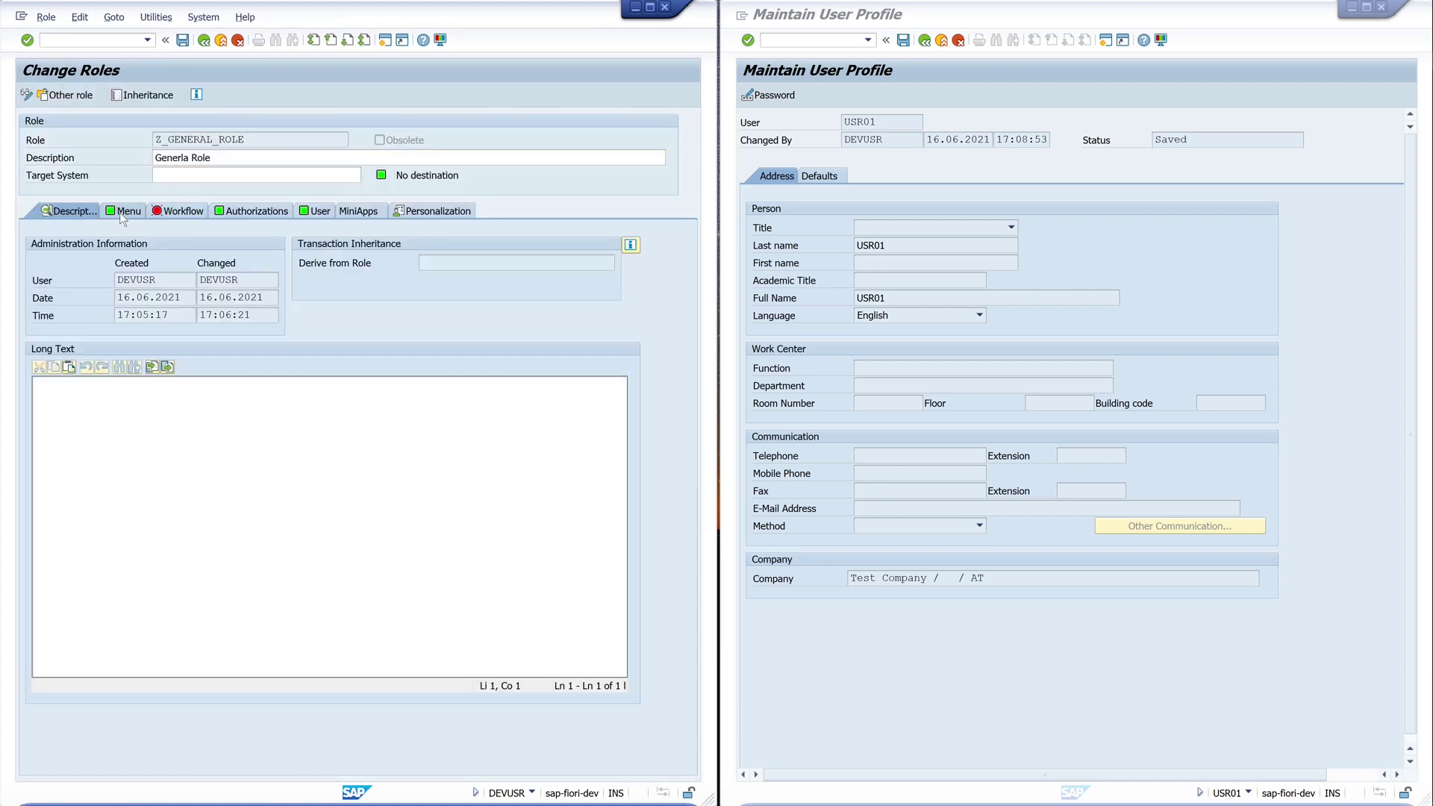
click(120, 212)
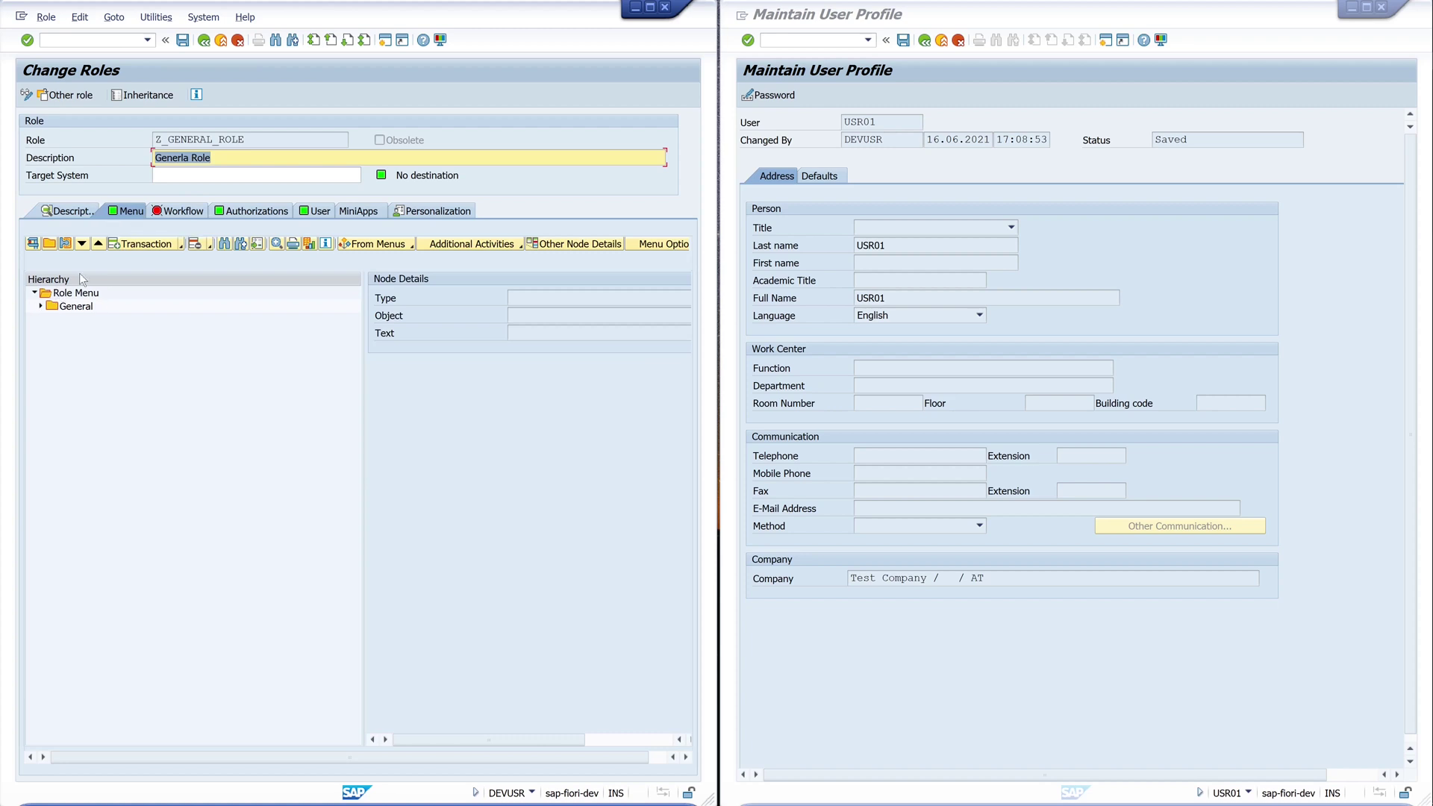
click(40, 306)
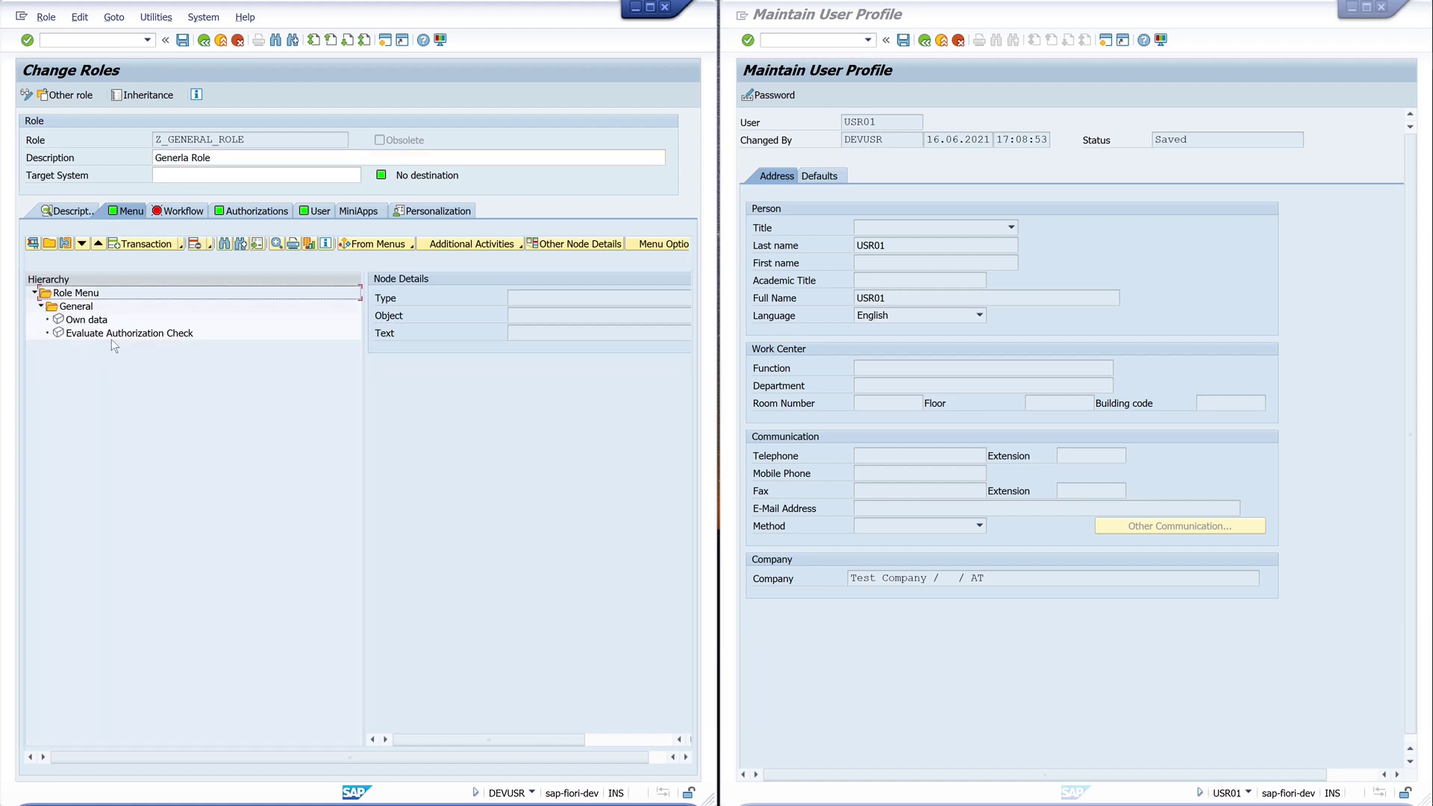
click(1078, 167)
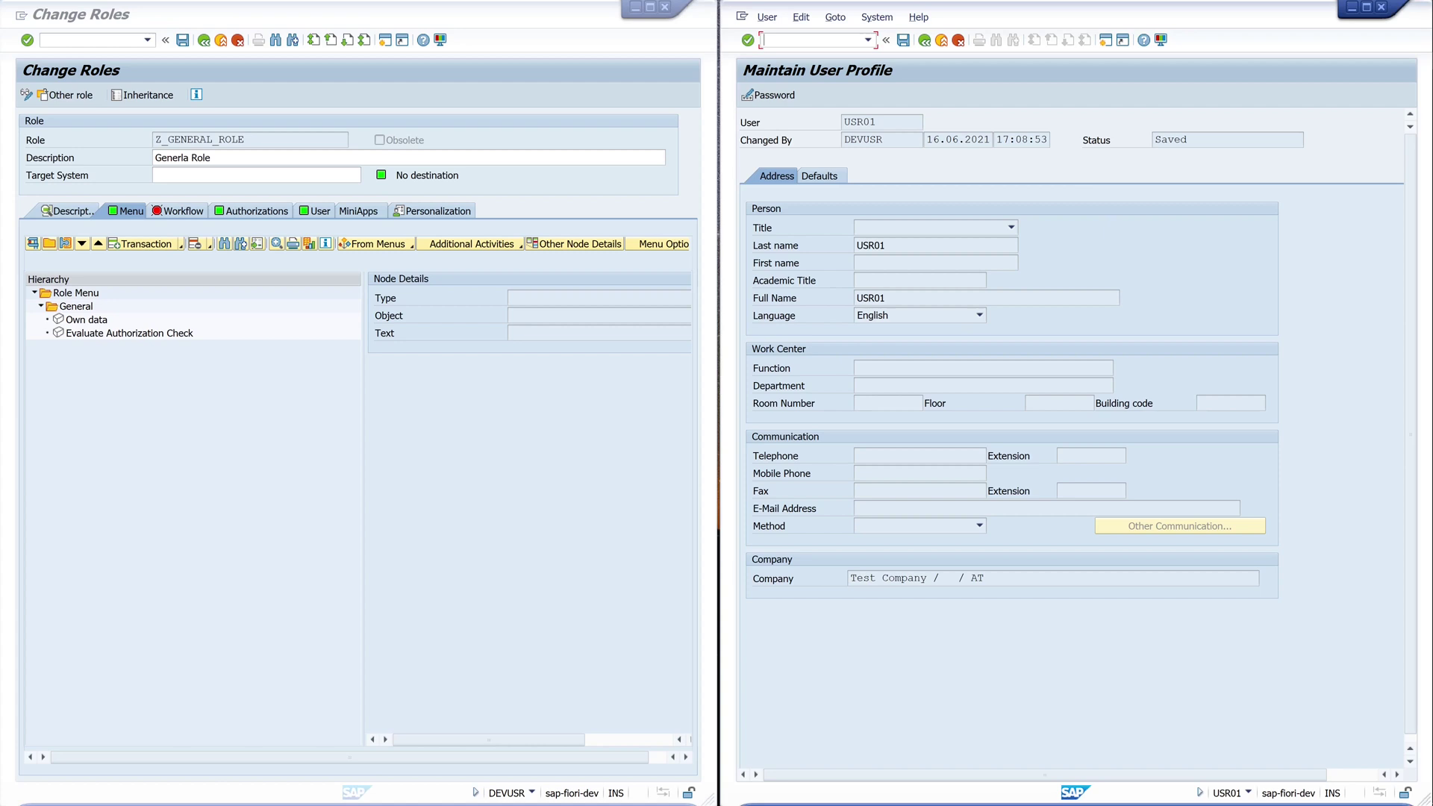
Step: In USR01's session, refresh the user menu and launch Own data from its General folder
text(/n)
key(Return)
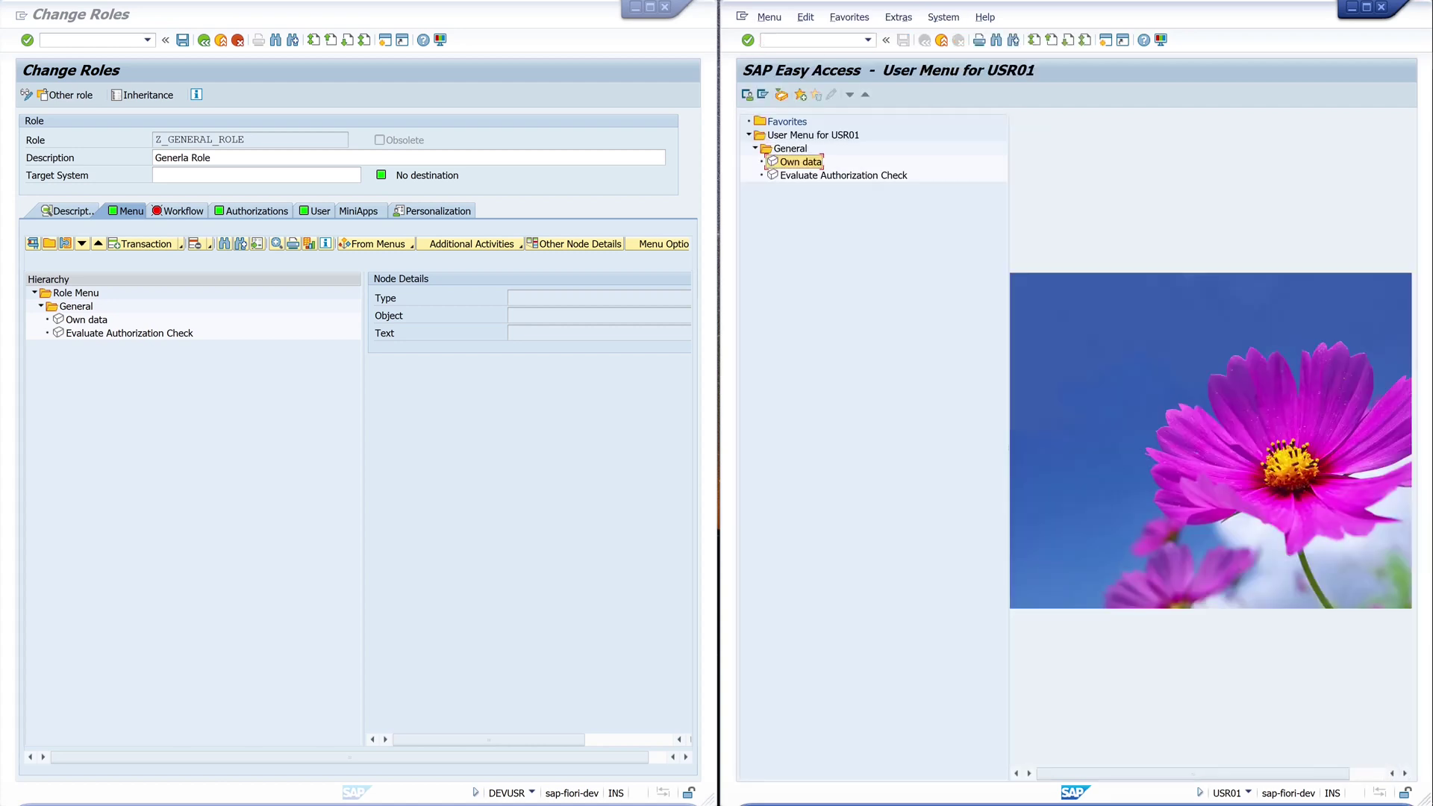
click(748, 95)
click(762, 95)
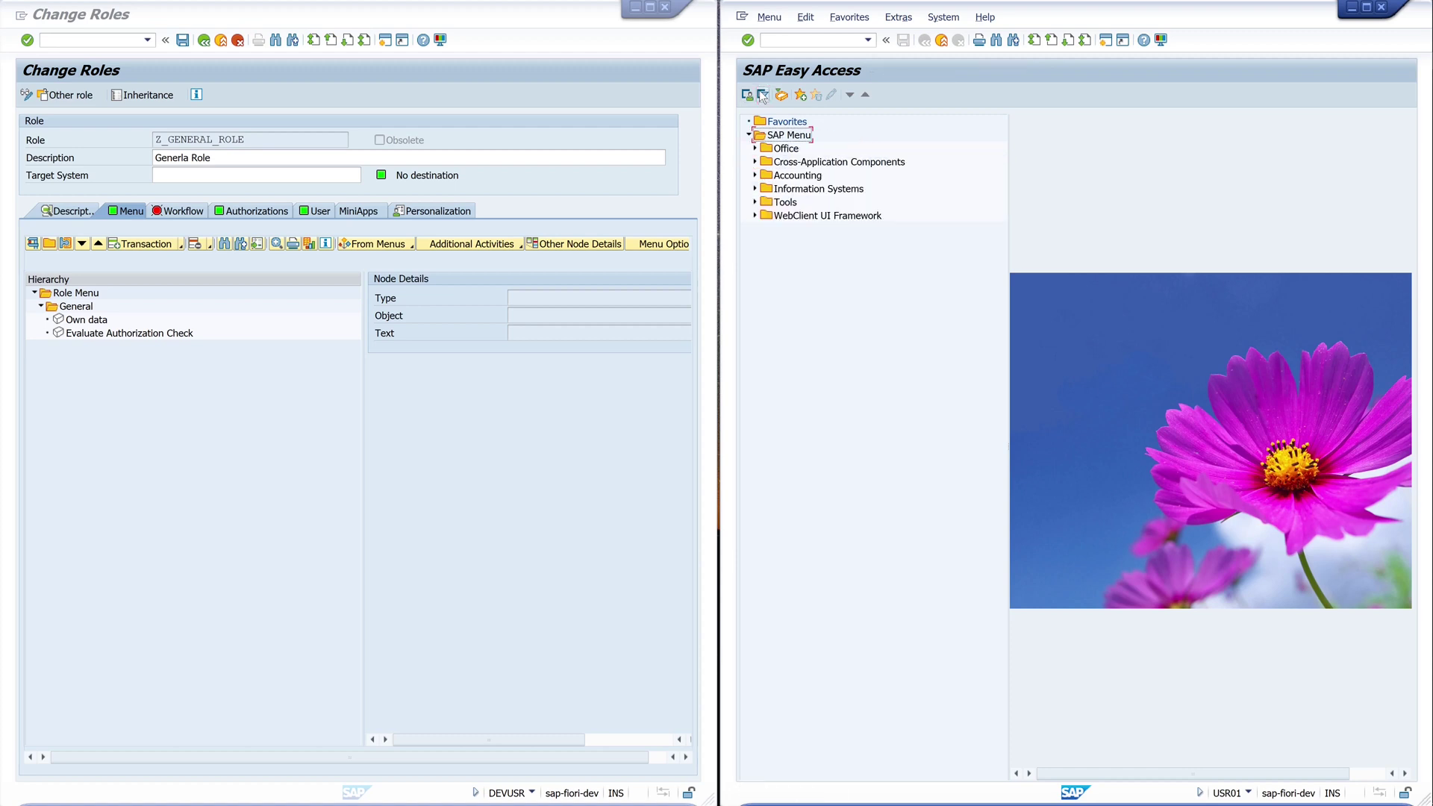
click(747, 95)
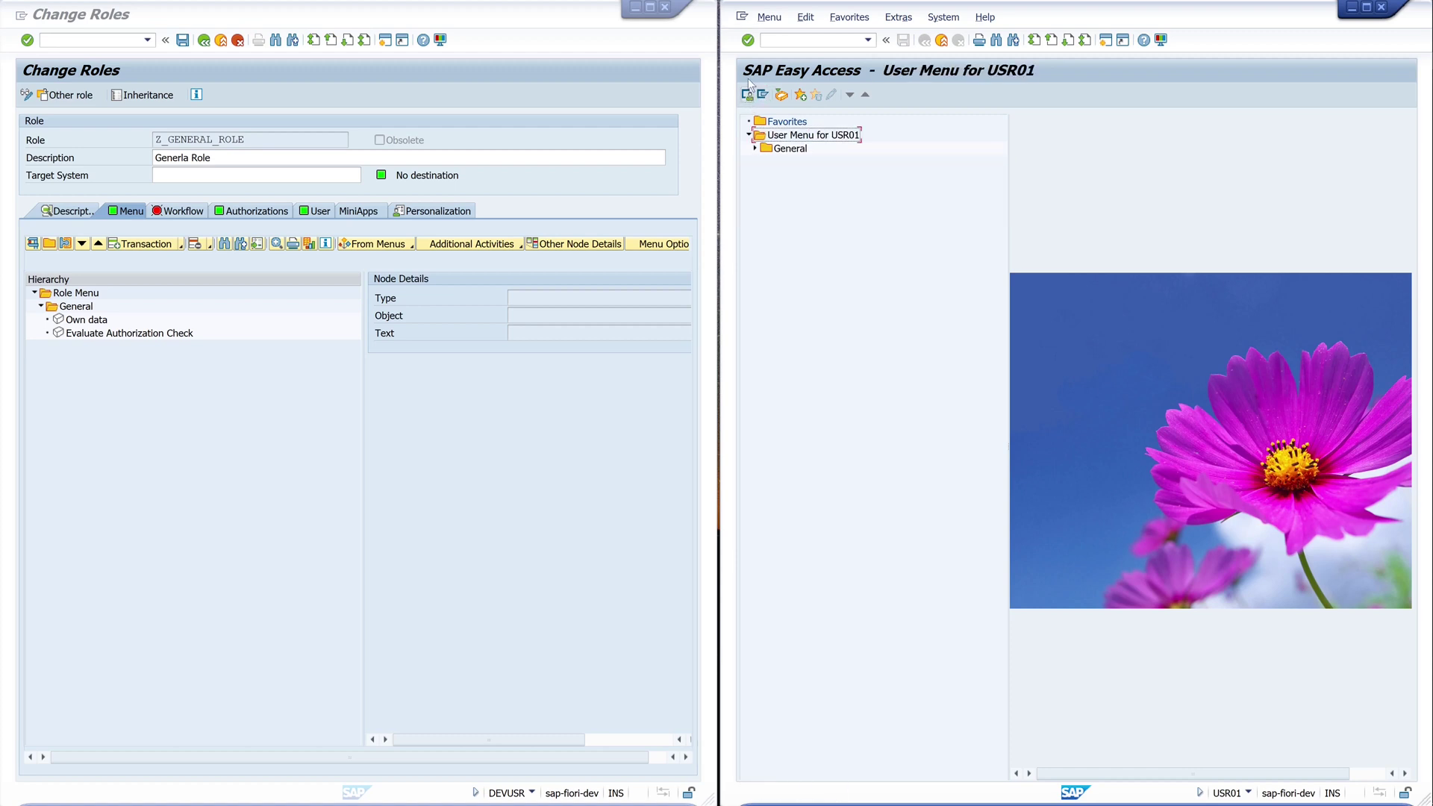
click(755, 148)
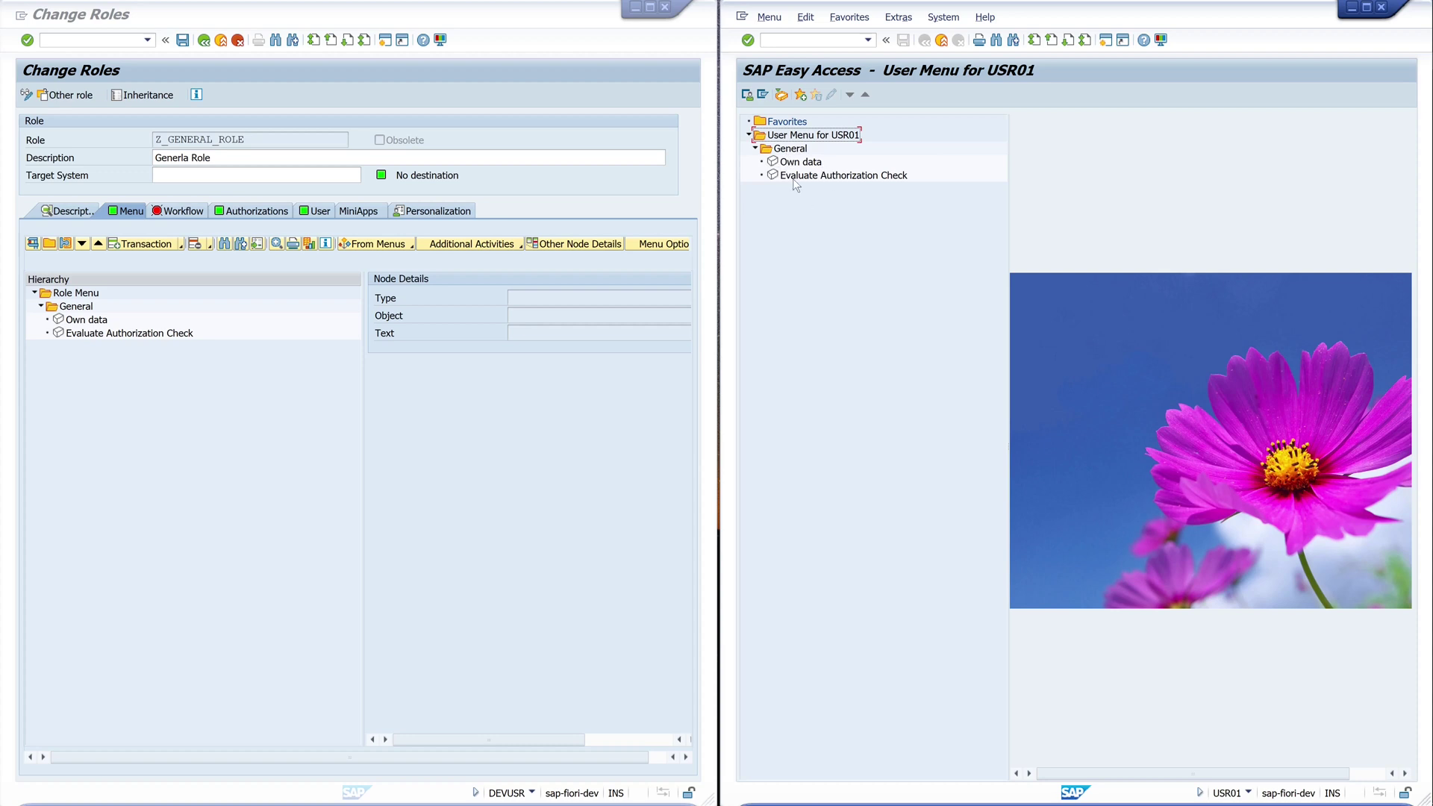
double_click(806, 163)
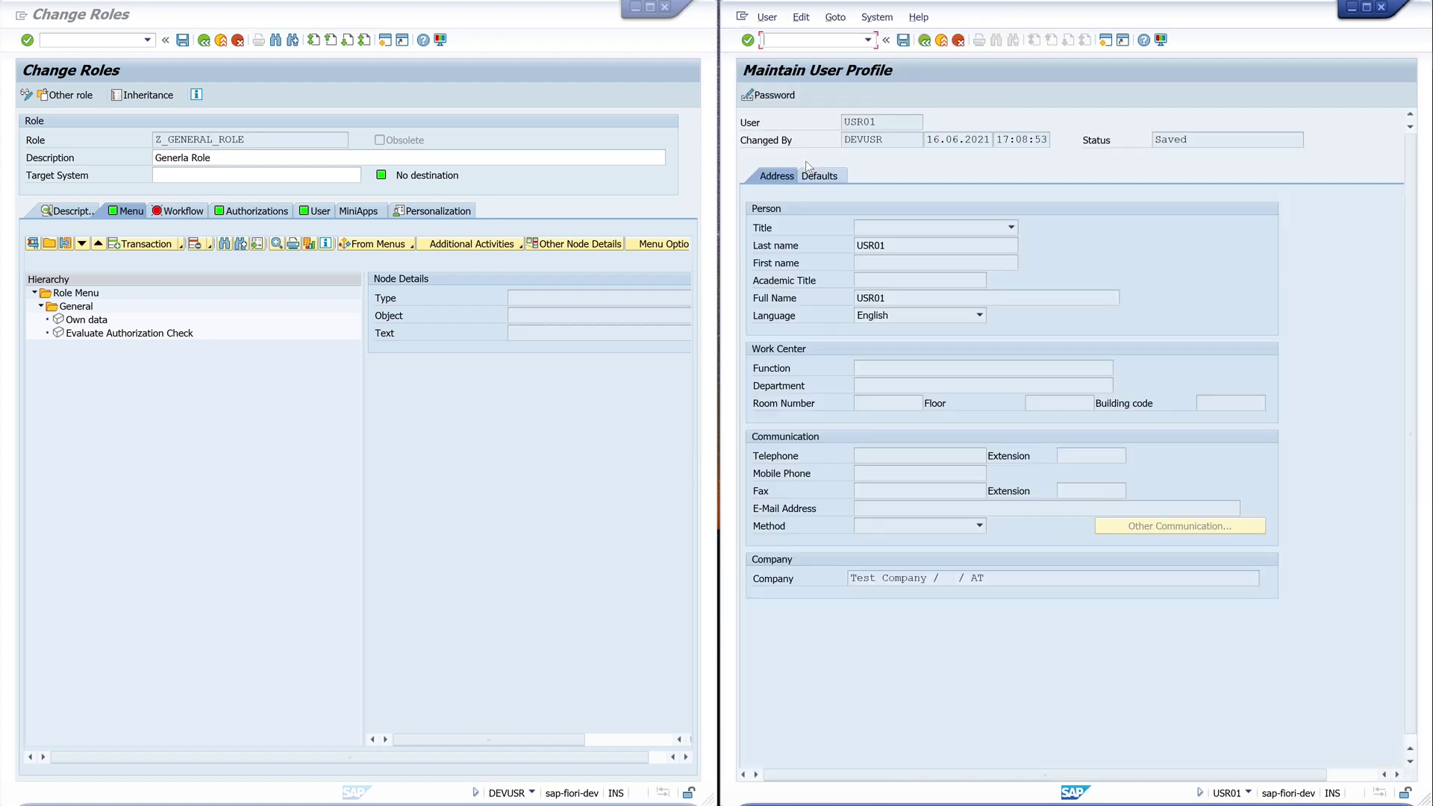